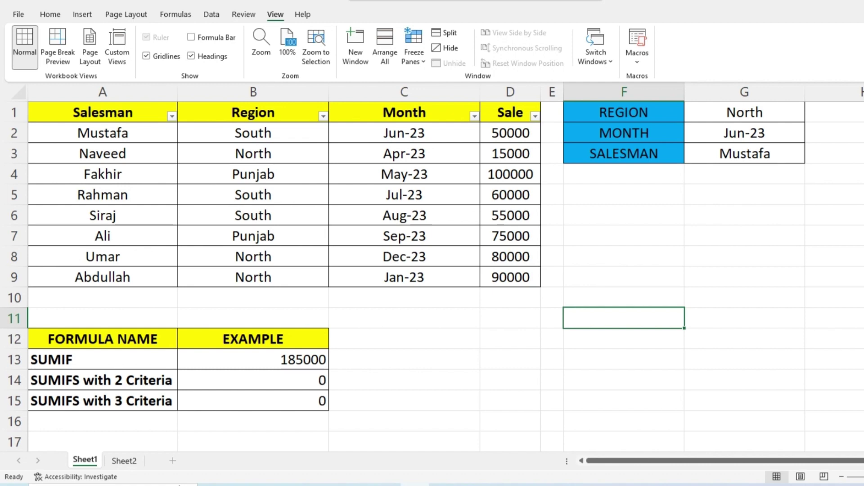
# Highlight the Sale and Region ranges and point out the SUMIF result of 185000
pyautogui.moveTo(510, 133); pyautogui.dragTo(510, 277)
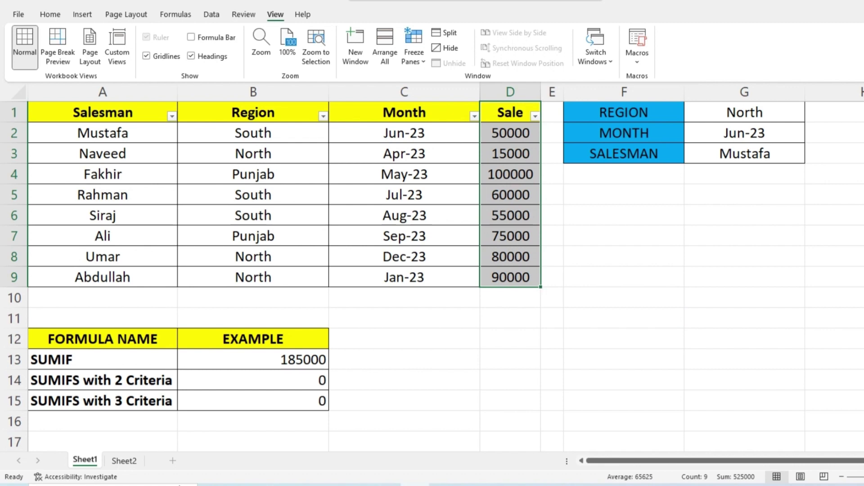
pyautogui.moveTo(253, 133); pyautogui.dragTo(253, 277)
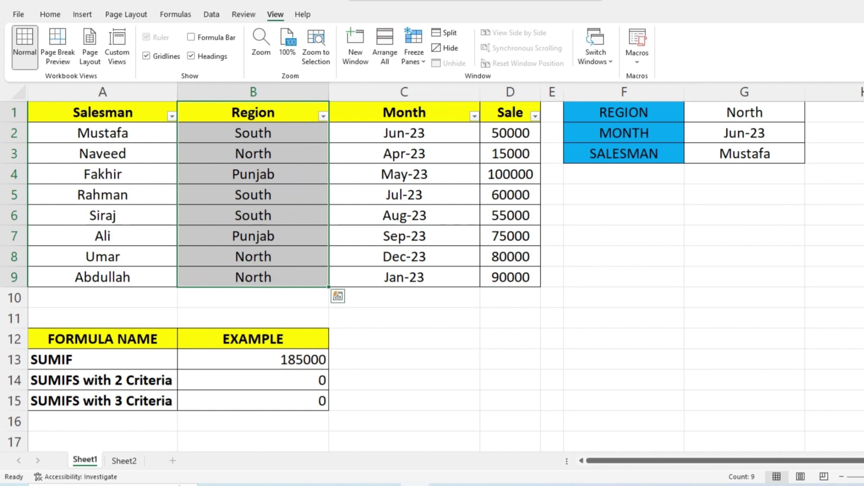
pyautogui.click(253, 132)
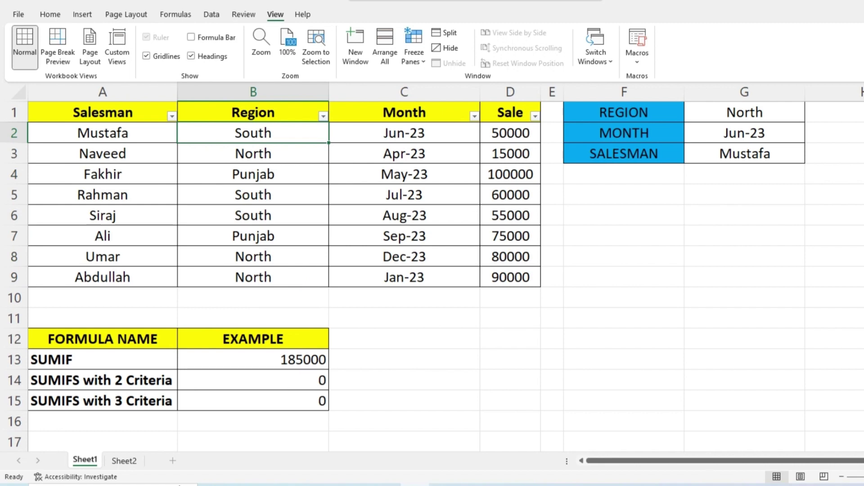
pyautogui.click(252, 359)
# Switch the G1 region to South and show SUMIF recalculating to 165000
pyautogui.click(744, 112)
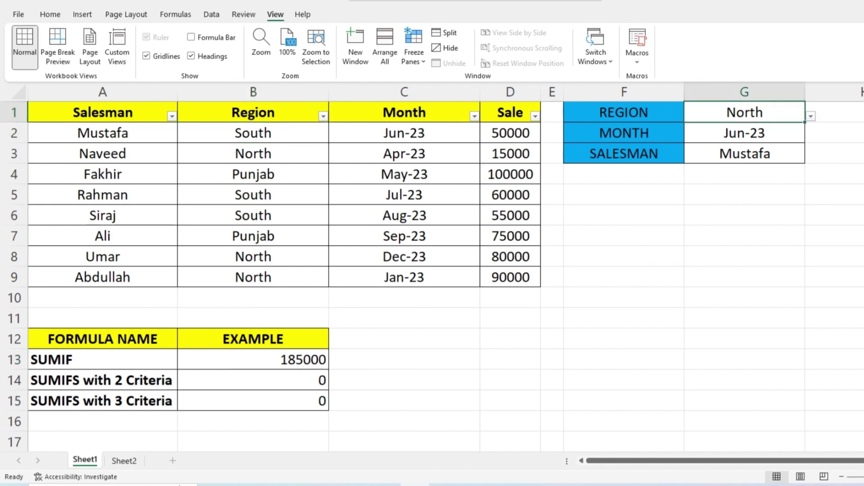
pyautogui.click(811, 116)
pyautogui.click(657, 129)
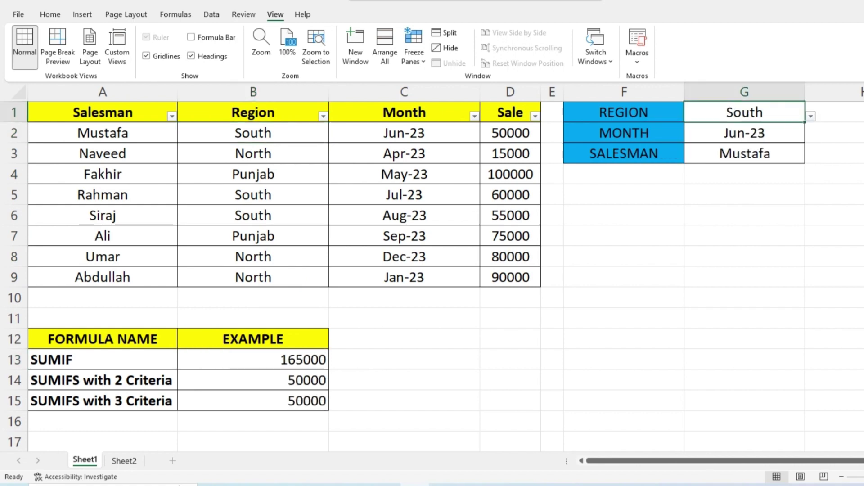
pyautogui.click(253, 359)
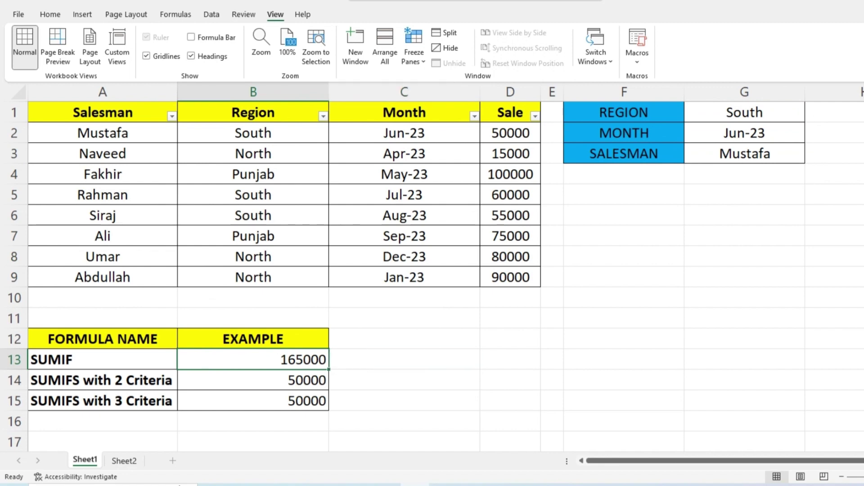
# Switch the G1 region to North and highlight the SUMIF results row
pyautogui.click(744, 112)
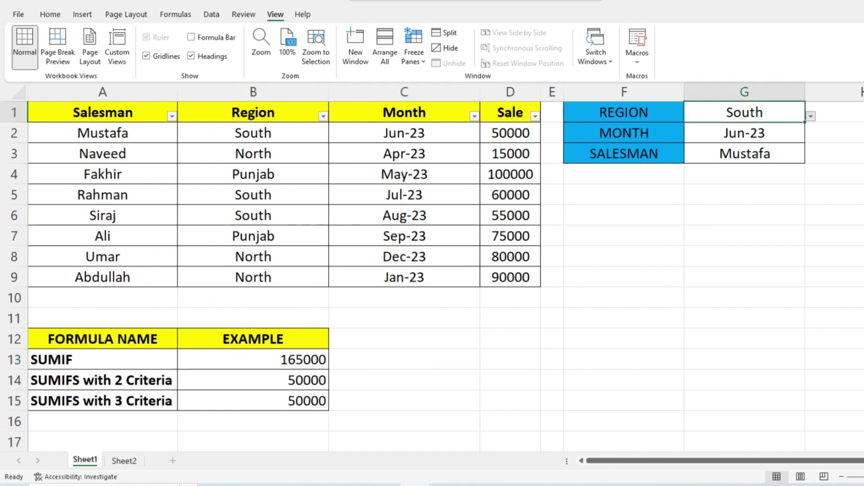
pyautogui.click(810, 116)
pyautogui.click(657, 142)
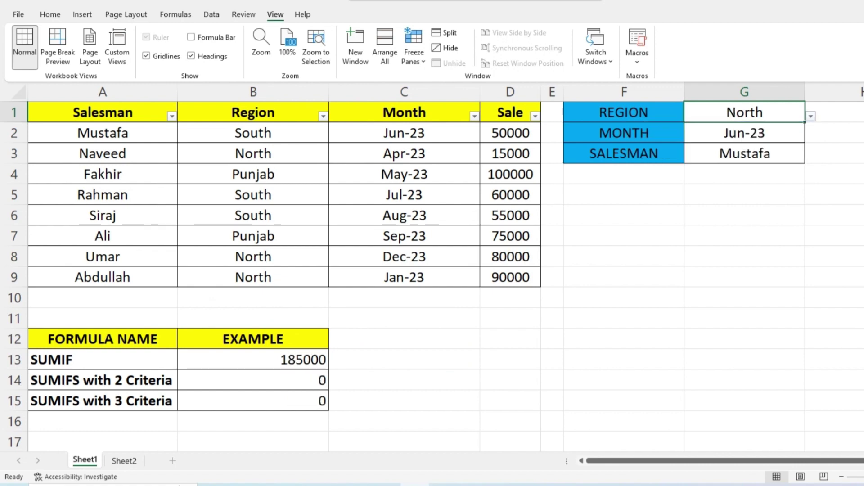
pyautogui.moveTo(102, 360); pyautogui.dragTo(253, 360)
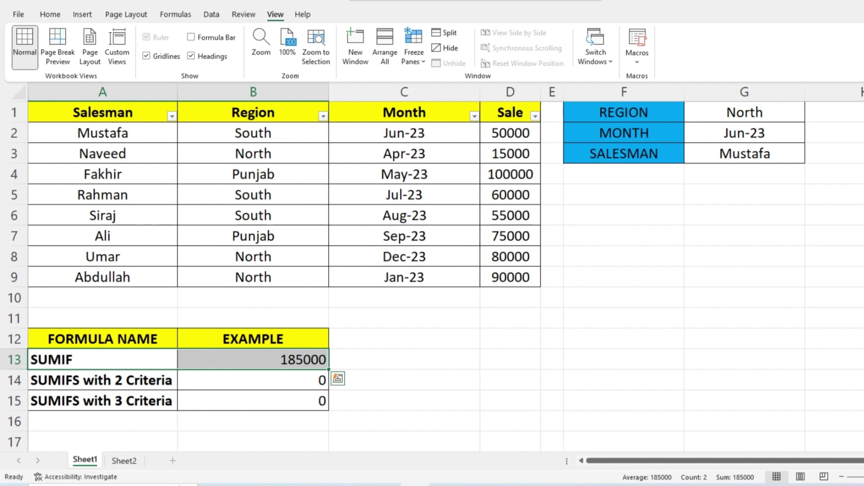
pyautogui.click(253, 360)
# Switch the G1 region to Punjab and point out the SUMIF result of 175000
pyautogui.click(745, 112)
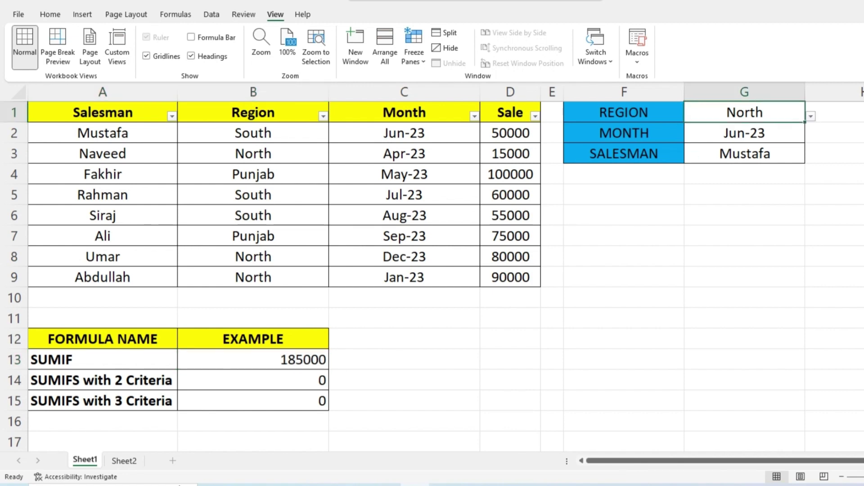
pyautogui.click(810, 116)
pyautogui.click(665, 156)
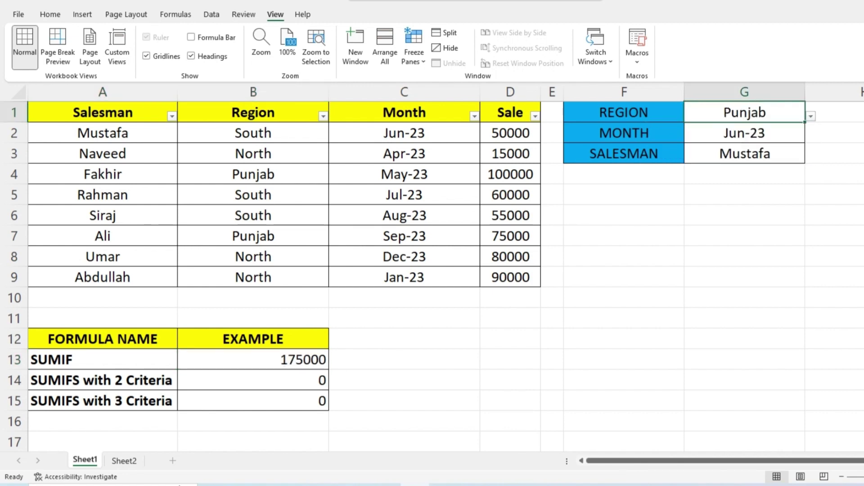
pyautogui.click(254, 359)
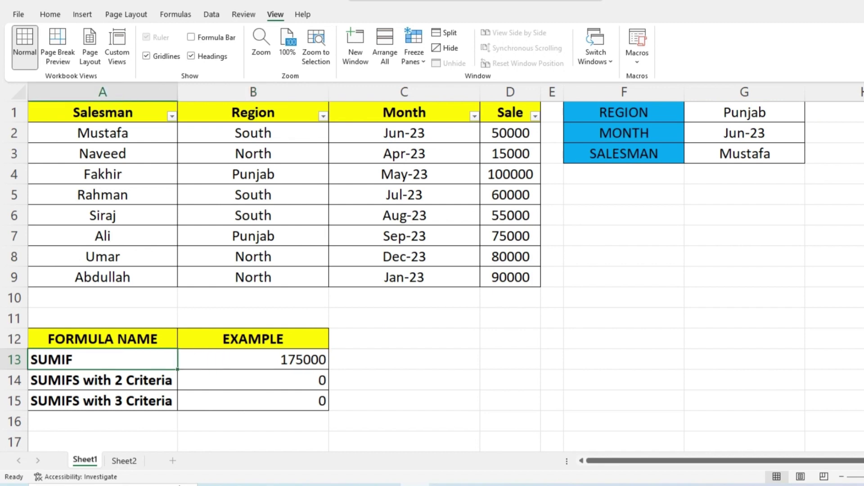
pyautogui.click(404, 359)
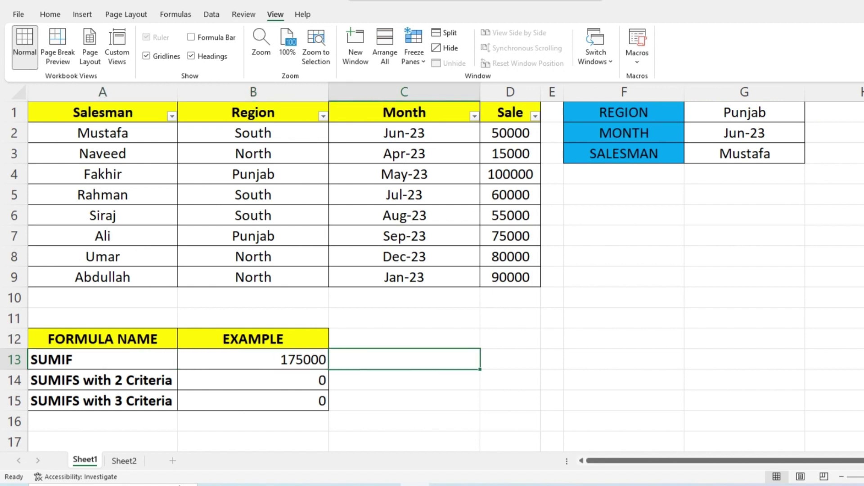
pyautogui.click(510, 339)
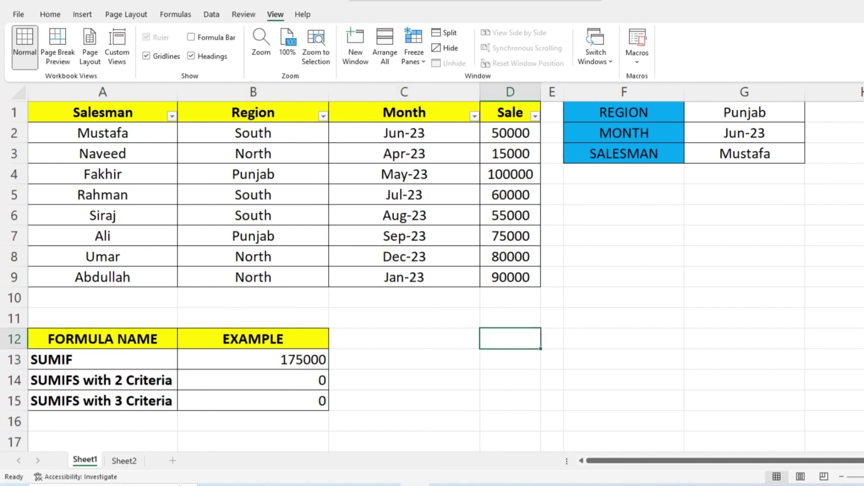
# Highlight the Region and Month ranges used as SUMIFS criteria
pyautogui.moveTo(253, 133); pyautogui.dragTo(253, 277)
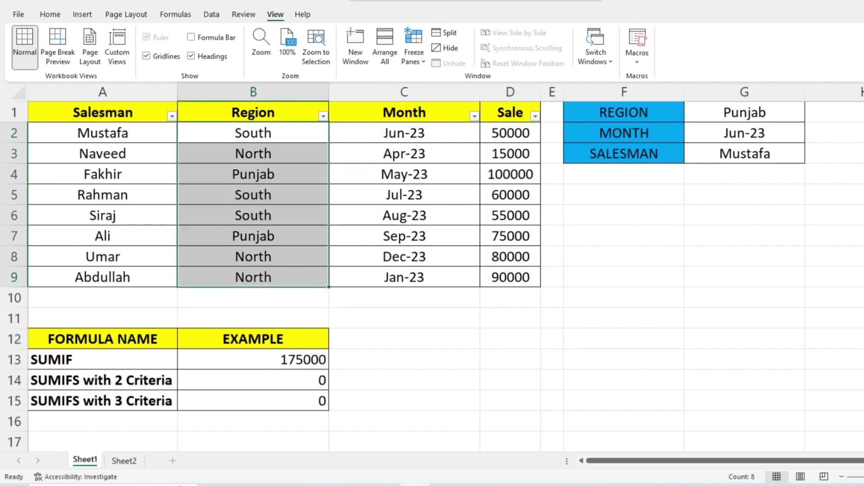
pyautogui.moveTo(404, 133); pyautogui.dragTo(403, 277)
pyautogui.click(404, 339)
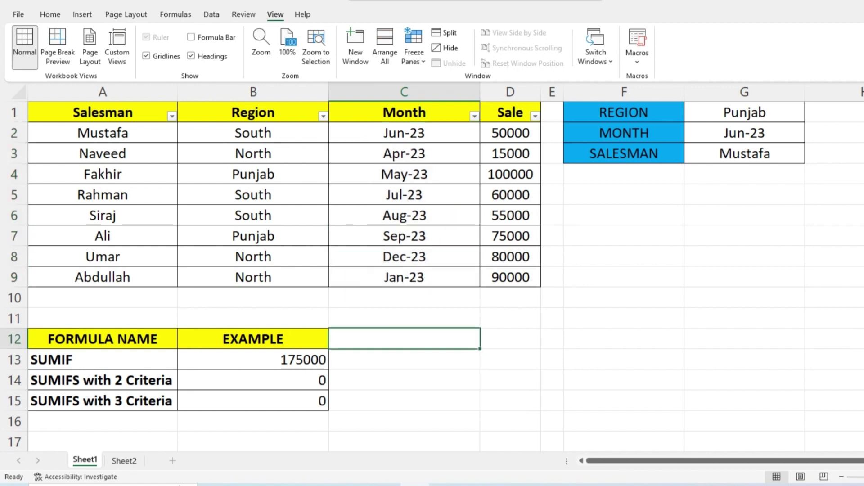
pyautogui.moveTo(253, 133); pyautogui.dragTo(252, 277)
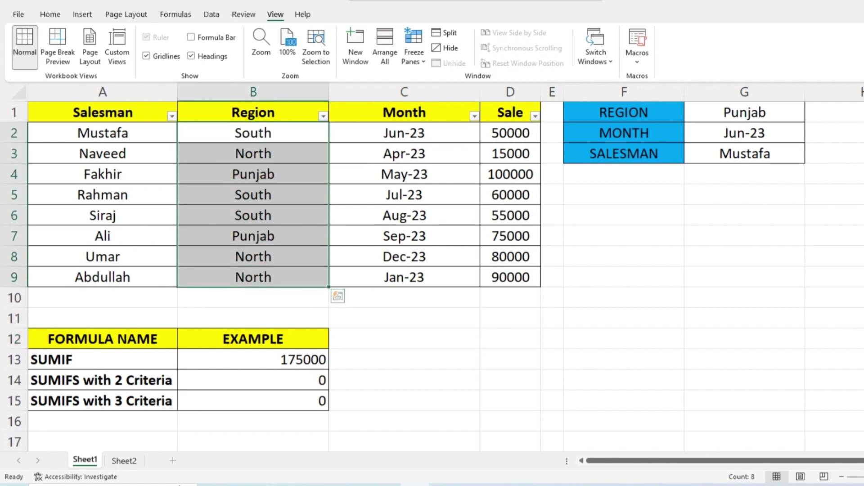
pyautogui.moveTo(403, 133); pyautogui.dragTo(404, 277)
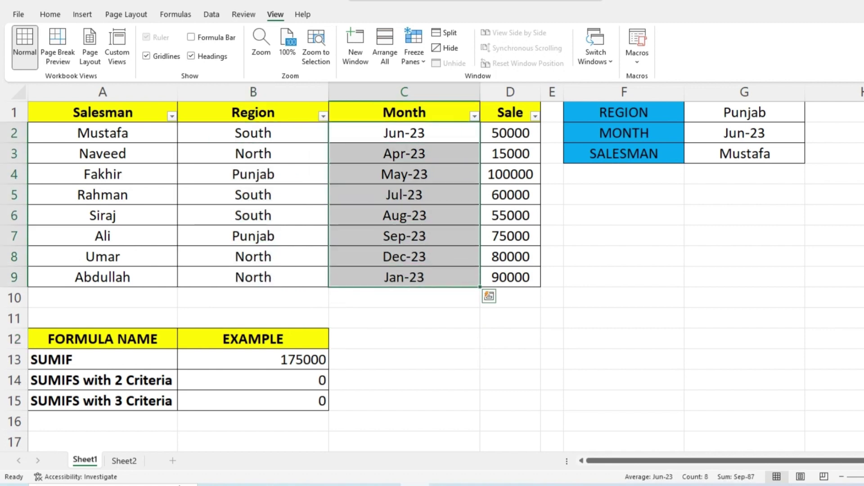
pyautogui.click(404, 318)
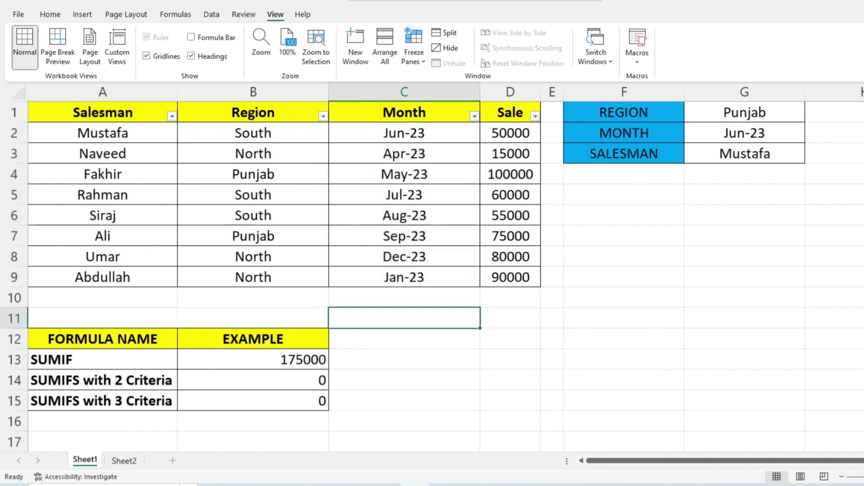
# Set the region back to South and point out Jun-23 and the SUMIFS result 50000
pyautogui.click(745, 113)
pyautogui.click(810, 112)
pyautogui.click(707, 130)
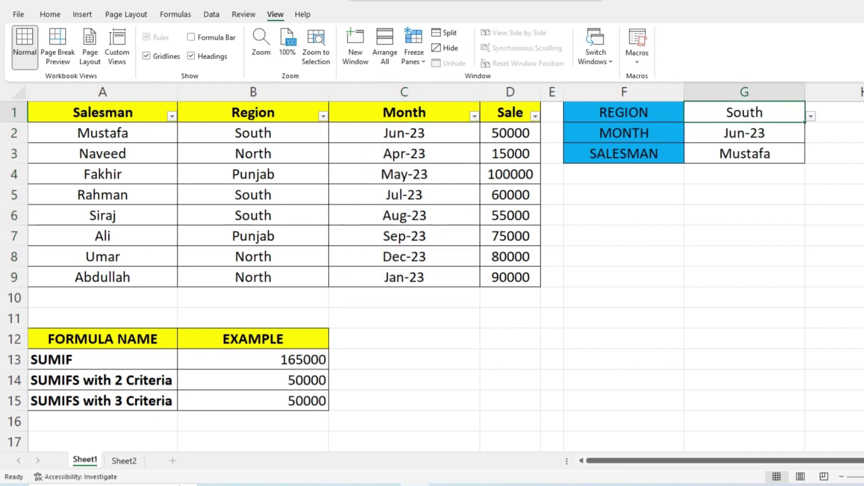
pyautogui.click(512, 316)
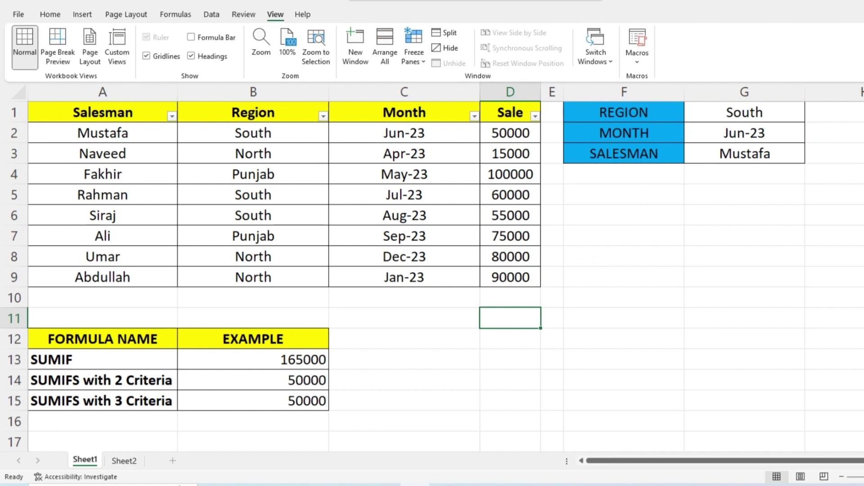
pyautogui.click(744, 133)
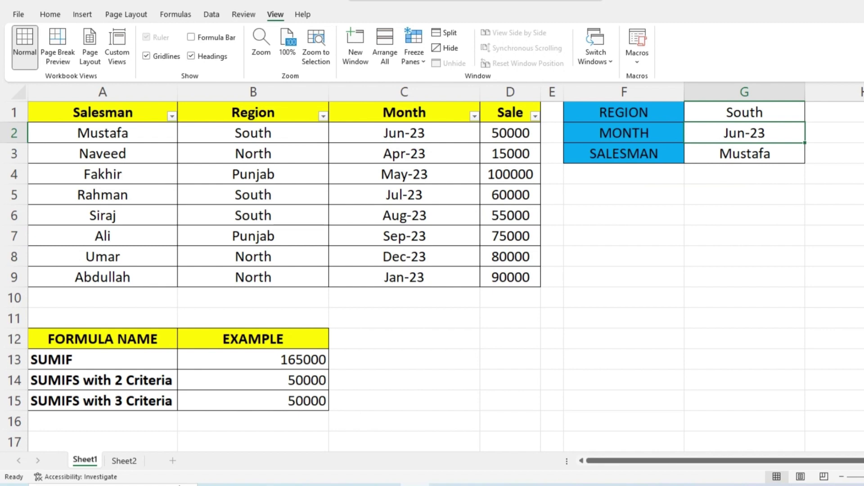
pyautogui.click(253, 381)
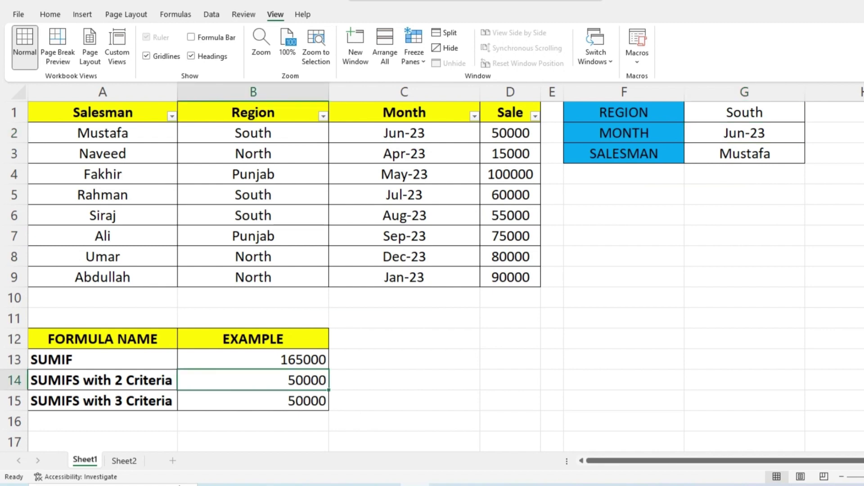
# Set the criteria to North and Apr-23 and check the recalculated results
pyautogui.click(744, 112)
pyautogui.hotkey('alt', 'Down')
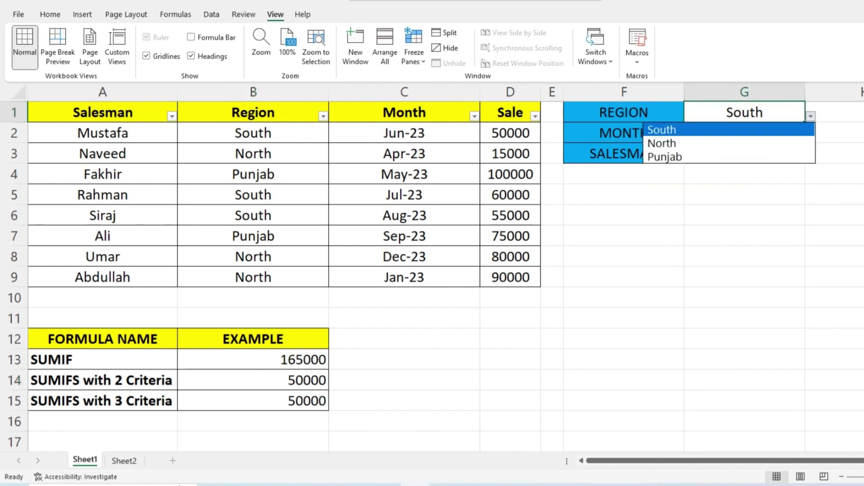
pyautogui.press('Down')
pyautogui.press('Return')
pyautogui.click(744, 132)
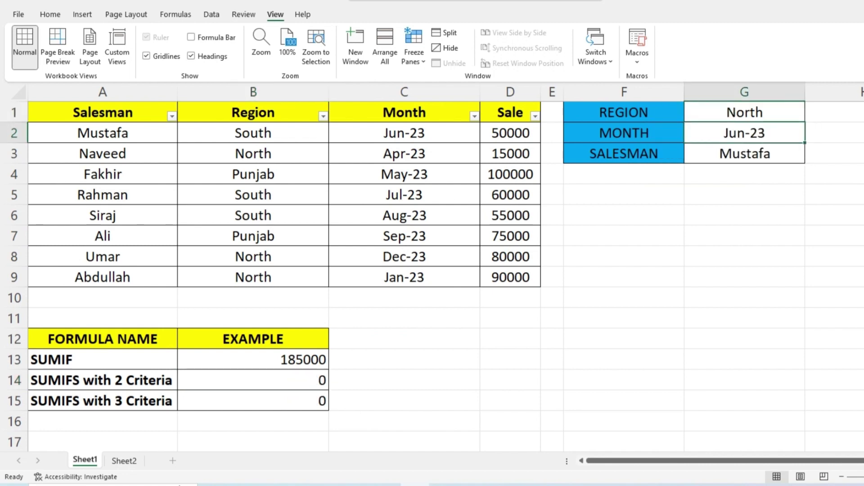
pyautogui.write('apr')
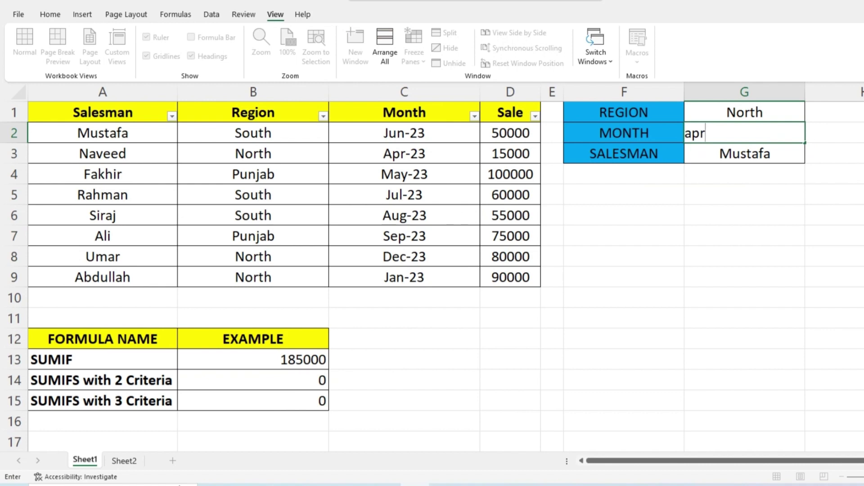
pyautogui.write('-23')
pyautogui.click(252, 380)
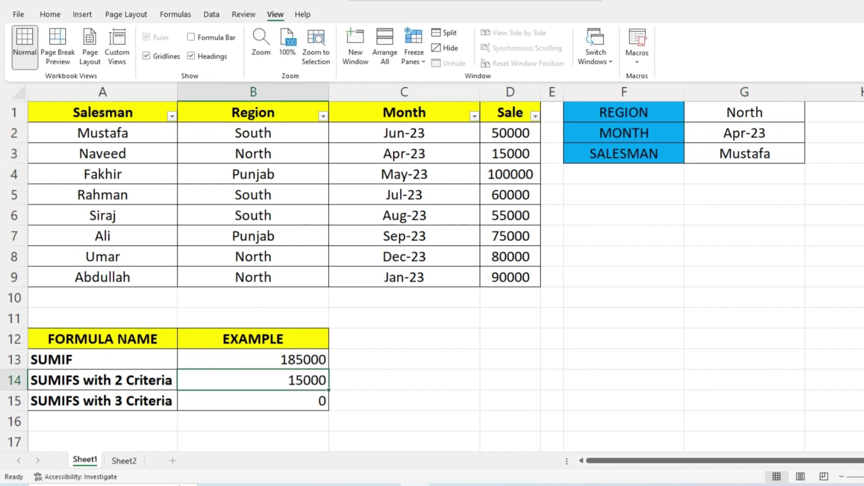
pyautogui.click(404, 380)
pyautogui.click(624, 359)
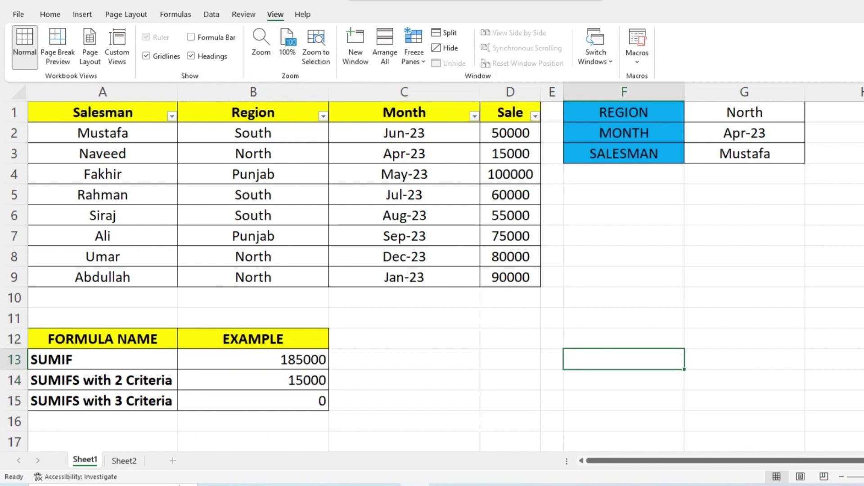
# Point out the Region, Month and Salesman ranges for the three-criteria SUMIFS
pyautogui.click(103, 401)
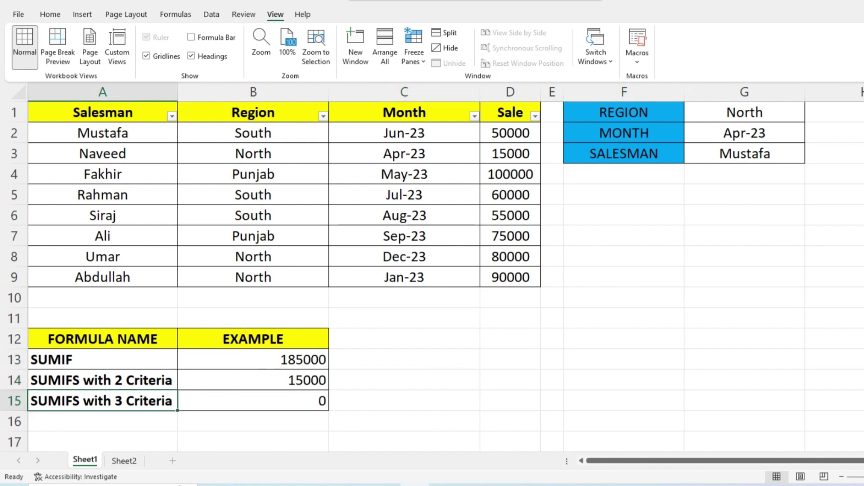
pyautogui.moveTo(253, 133); pyautogui.dragTo(253, 277)
pyautogui.moveTo(404, 133); pyautogui.dragTo(404, 277)
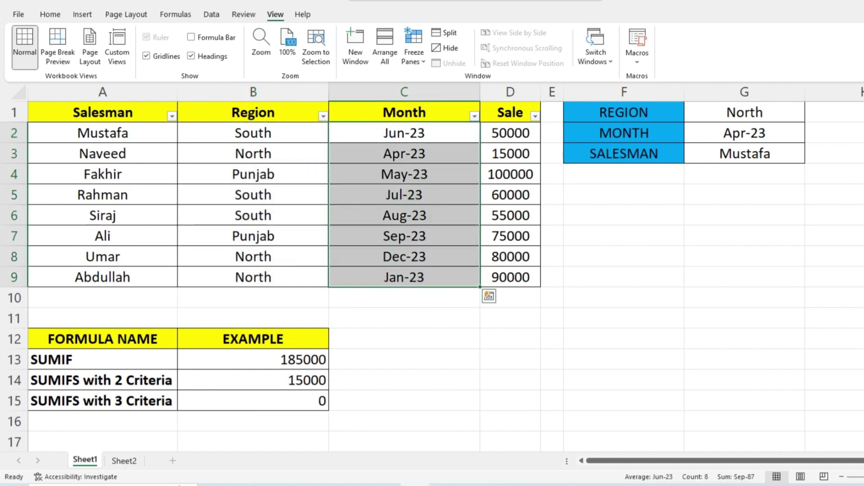
pyautogui.moveTo(103, 132); pyautogui.dragTo(103, 277)
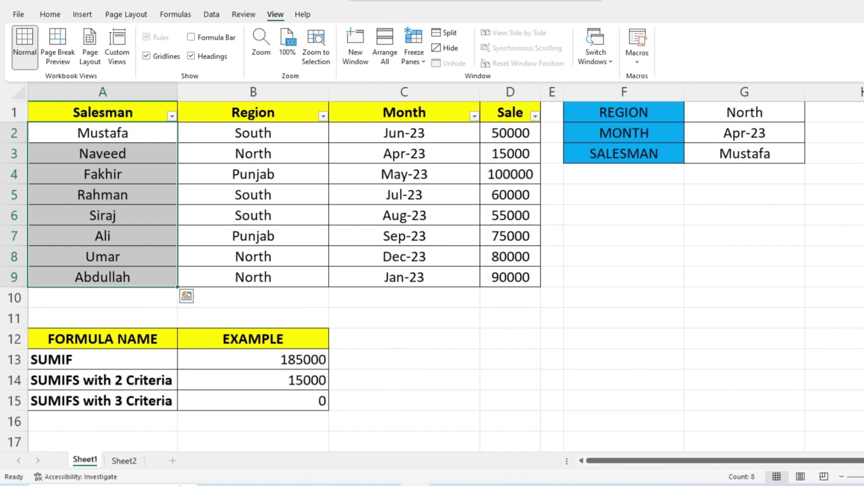
# Set the region to South and review the G2, G3 criteria and B15 result
pyautogui.click(744, 112)
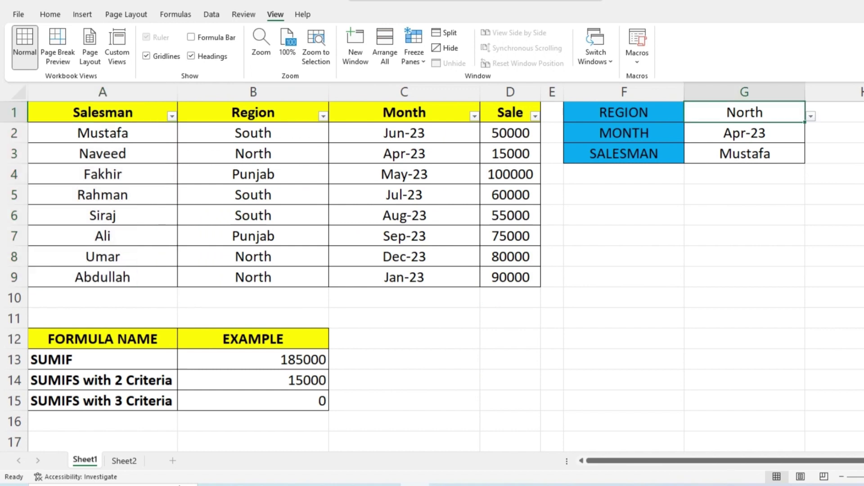
pyautogui.click(810, 116)
pyautogui.click(661, 129)
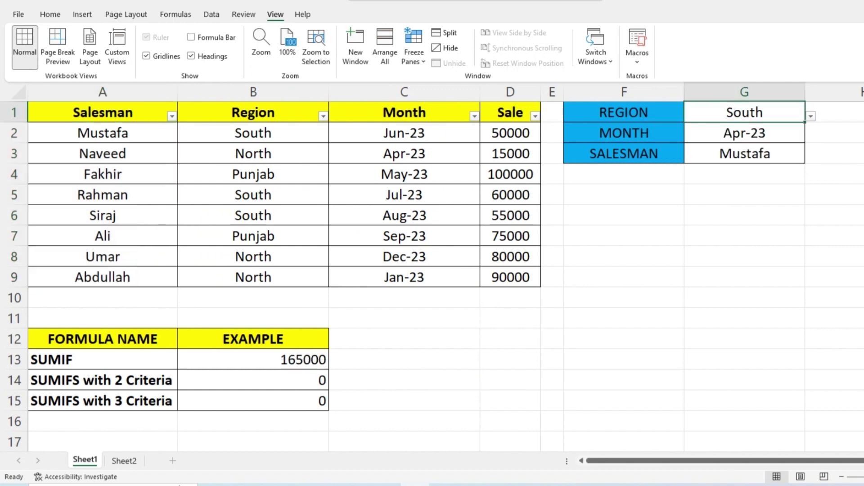
pyautogui.click(744, 133)
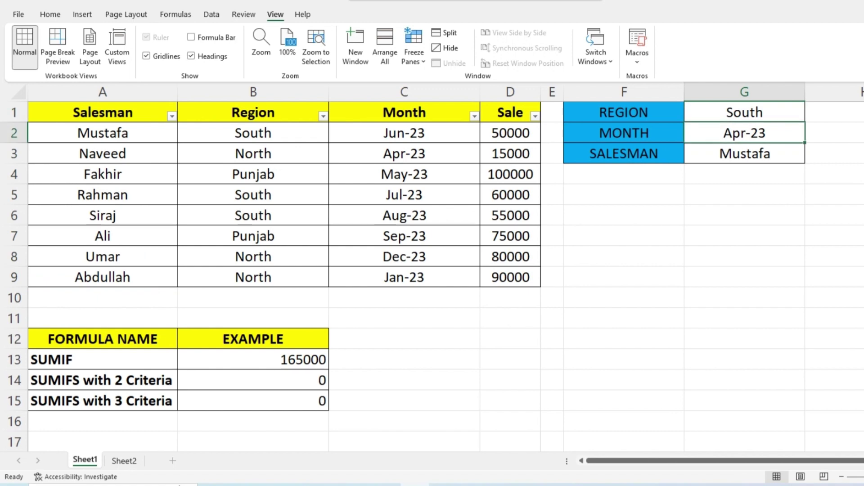
pyautogui.click(745, 154)
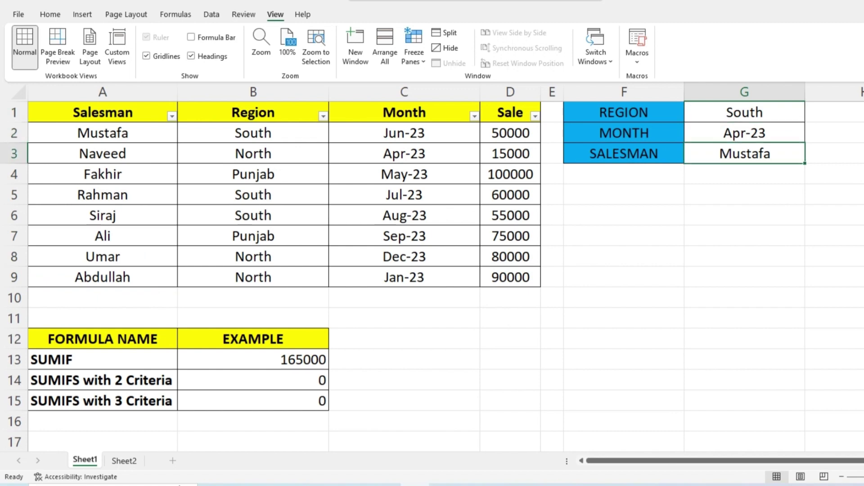
pyautogui.click(253, 400)
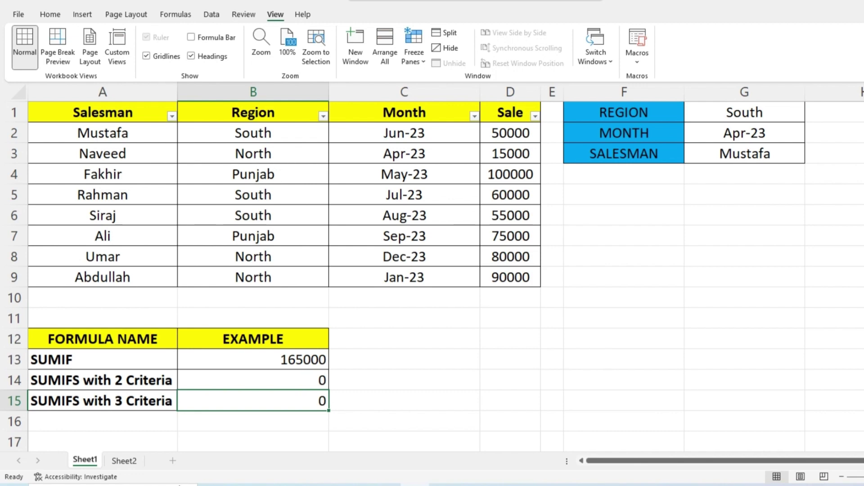
# Enter jun-23 as the month criterion in G2
pyautogui.click(745, 133)
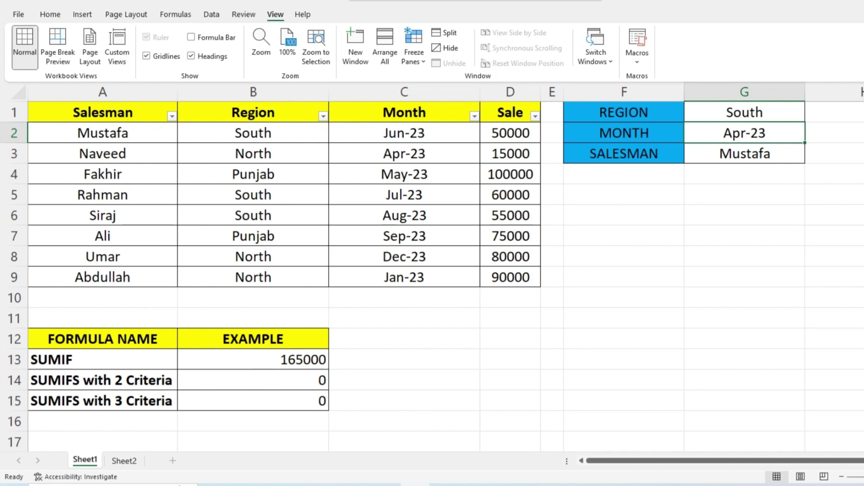
pyautogui.write('jun-23')
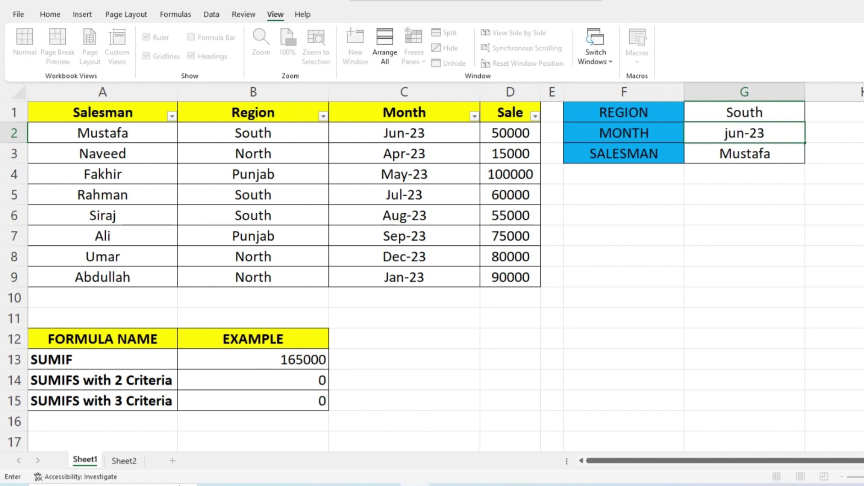
pyautogui.press('Return')
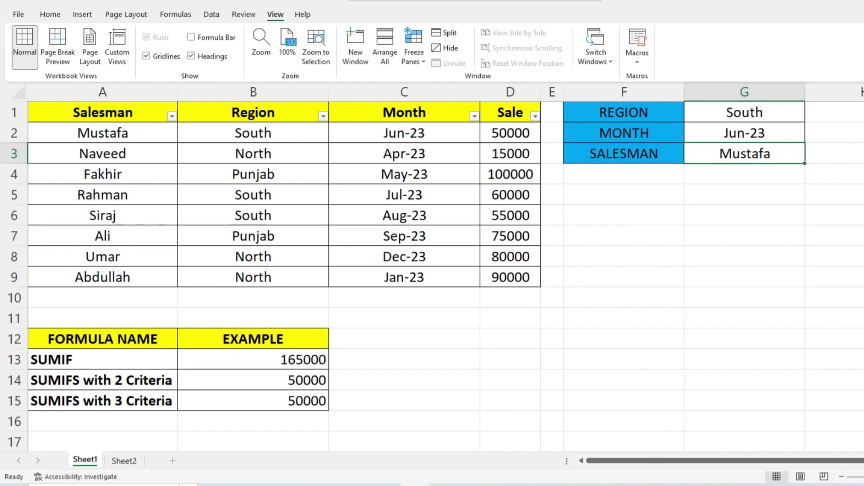
pyautogui.click(253, 359)
# Move the selection one cell right in the results table
pyautogui.press('Right')
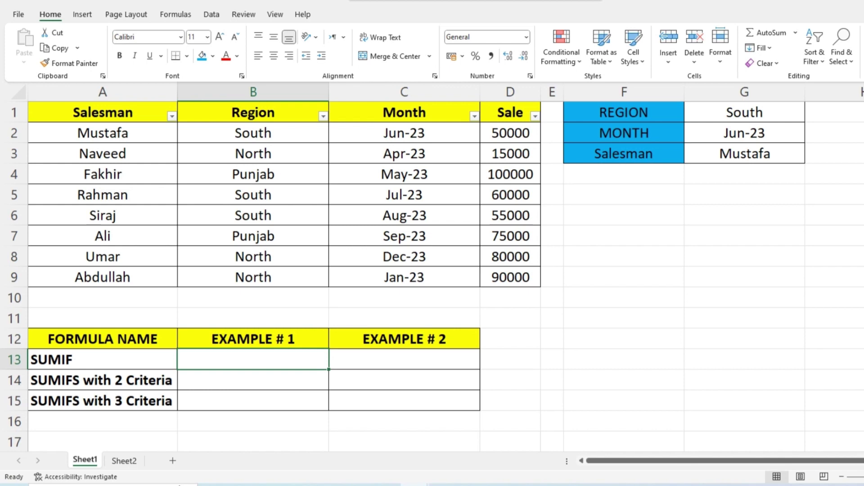
# Enter =sumif(B2:B9,"South",D2:D9) in B13 to total South sales of 165000
pyautogui.write('=sum')
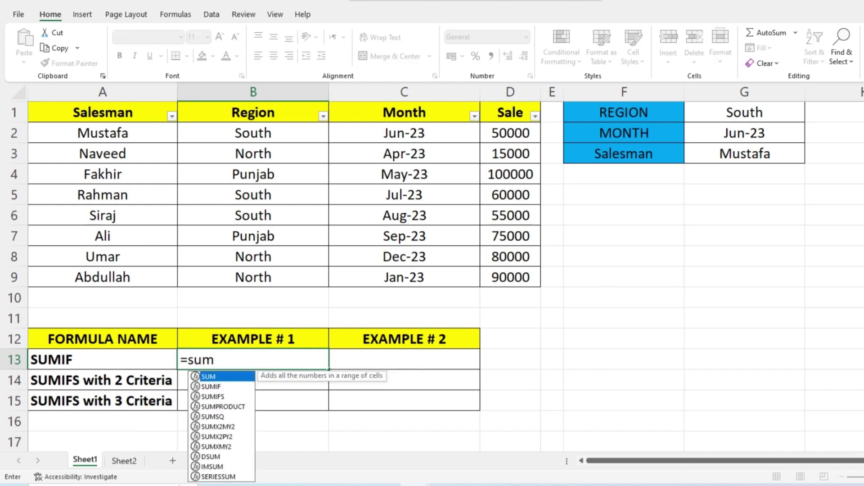
pyautogui.write('if(')
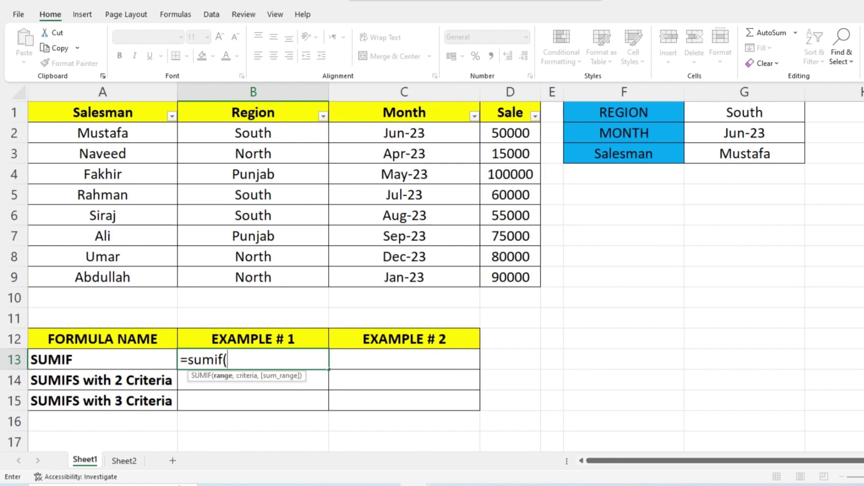
pyautogui.moveTo(253, 133); pyautogui.dragTo(253, 277)
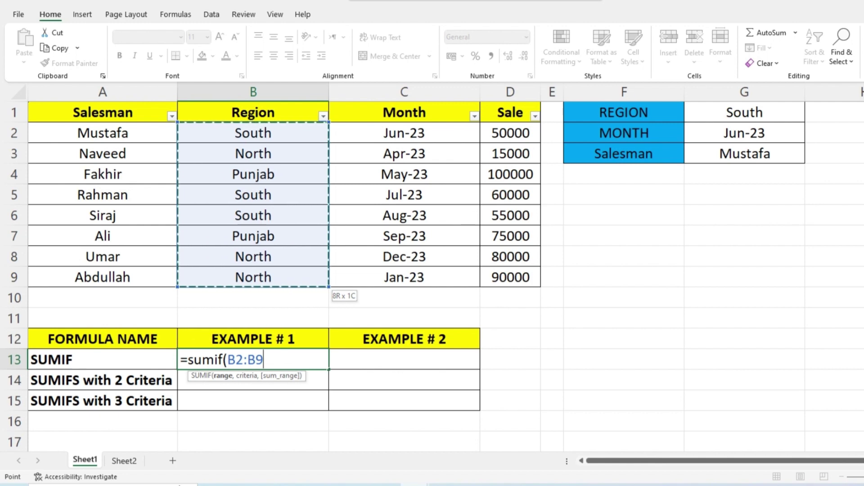
pyautogui.write(',')
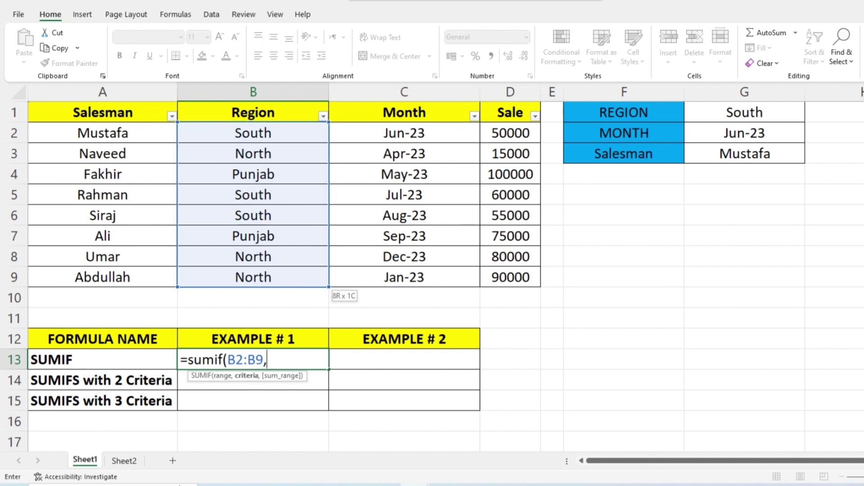
pyautogui.write('"')
pyautogui.write('Sout')
pyautogui.write('h')
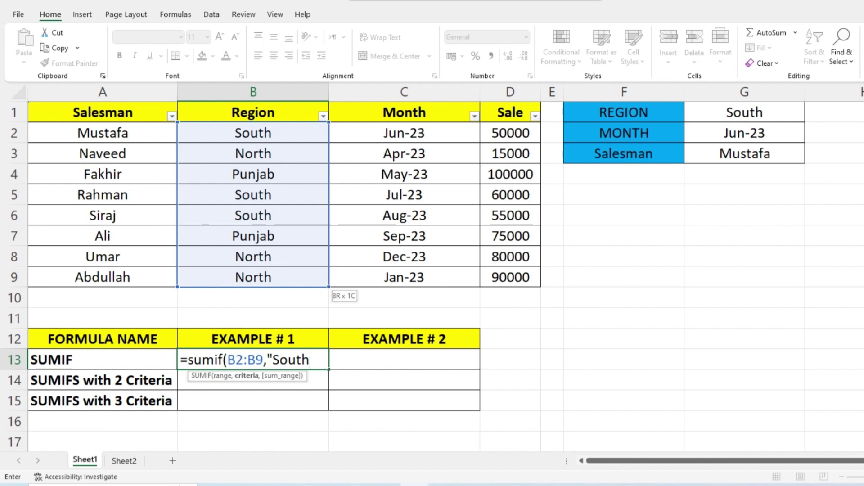
pyautogui.write('"')
pyautogui.write(',')
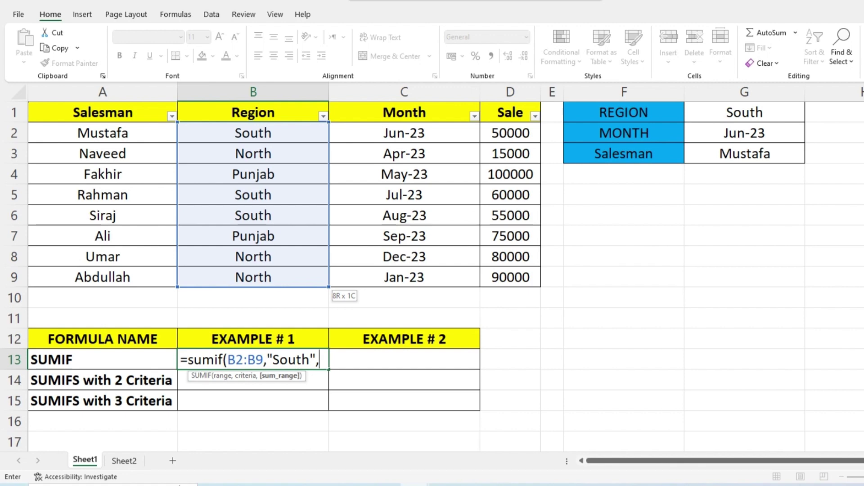
pyautogui.moveTo(510, 133); pyautogui.dragTo(513, 279)
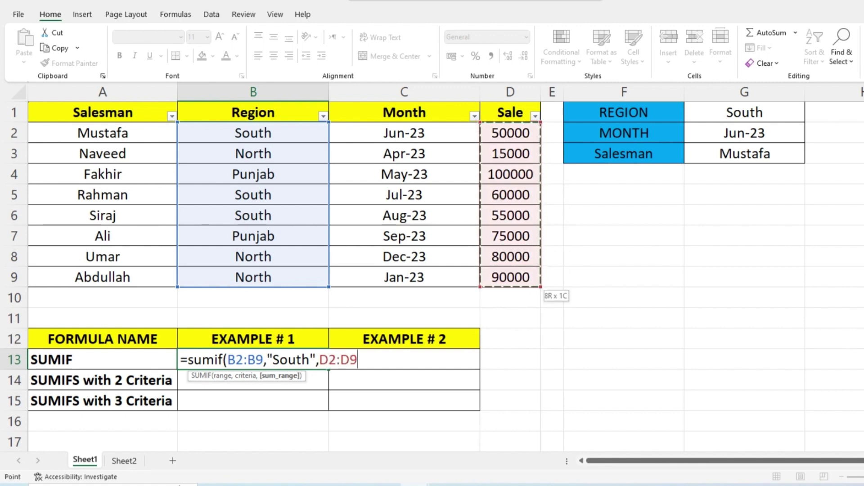
pyautogui.write(')')
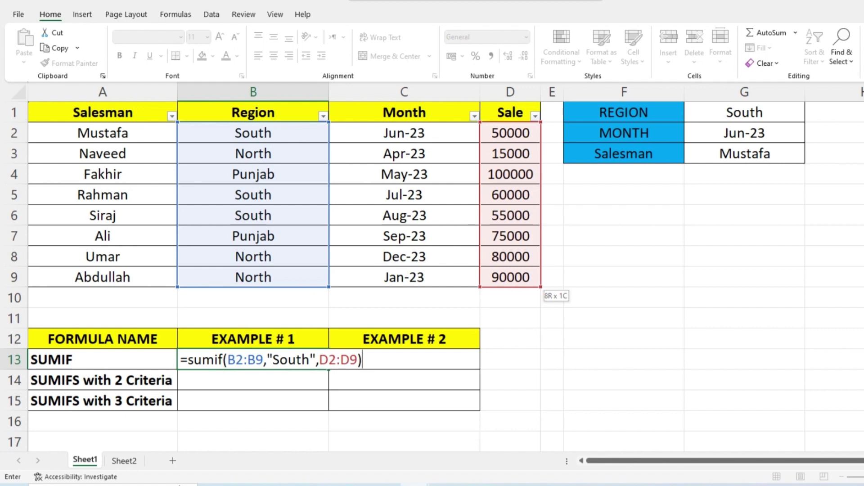
pyautogui.press('Return')
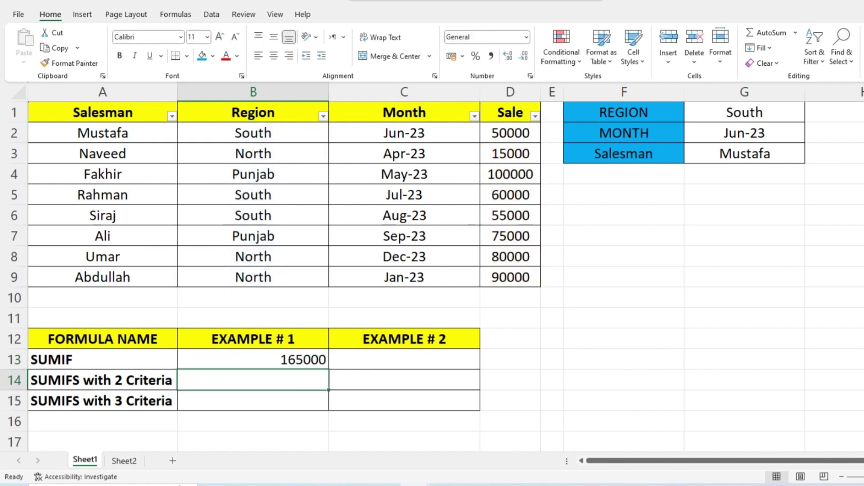
# Change the B13 SUMIF criterion from South to punjab, giving 175000
pyautogui.click(253, 359)
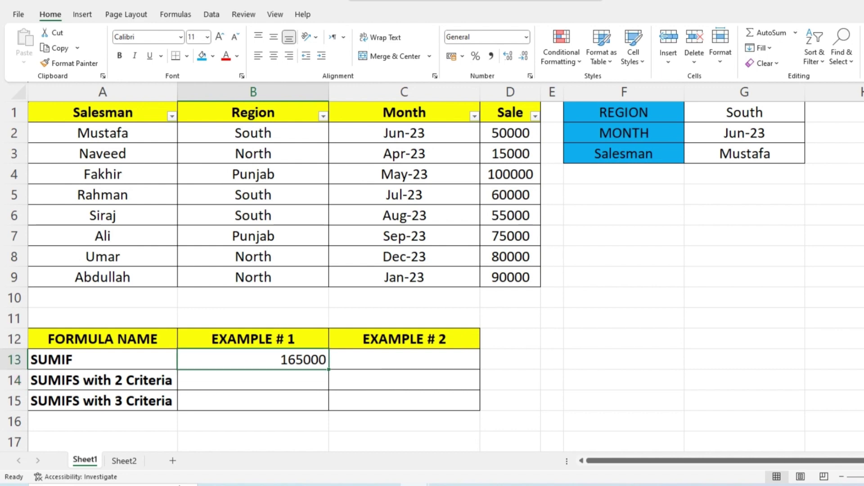
pyautogui.press('F2')
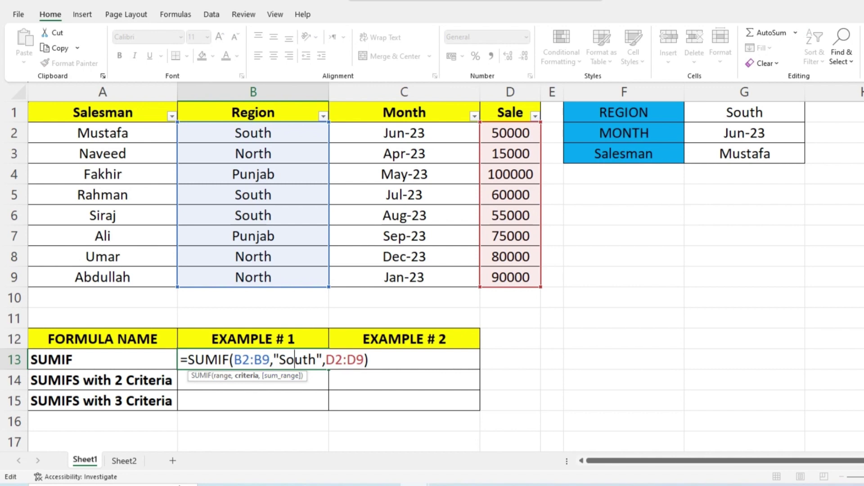
pyautogui.press('BackSpace')
pyautogui.press('BackSpace')
pyautogui.press('BackSpace')
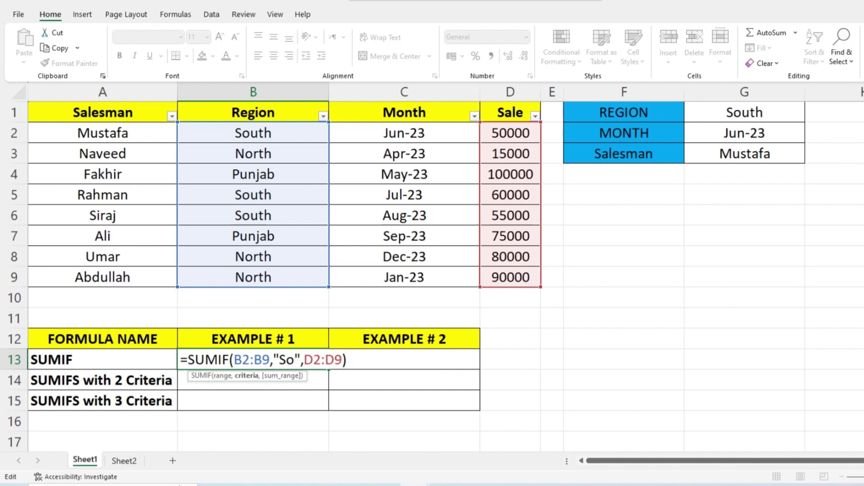
pyautogui.press('BackSpace')
pyautogui.press('BackSpace')
pyautogui.write('p')
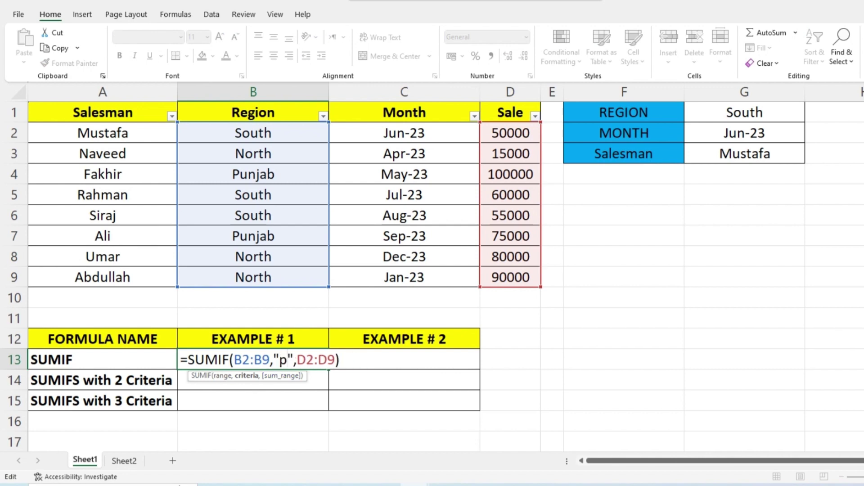
pyautogui.write('unjab')
pyautogui.press('Return')
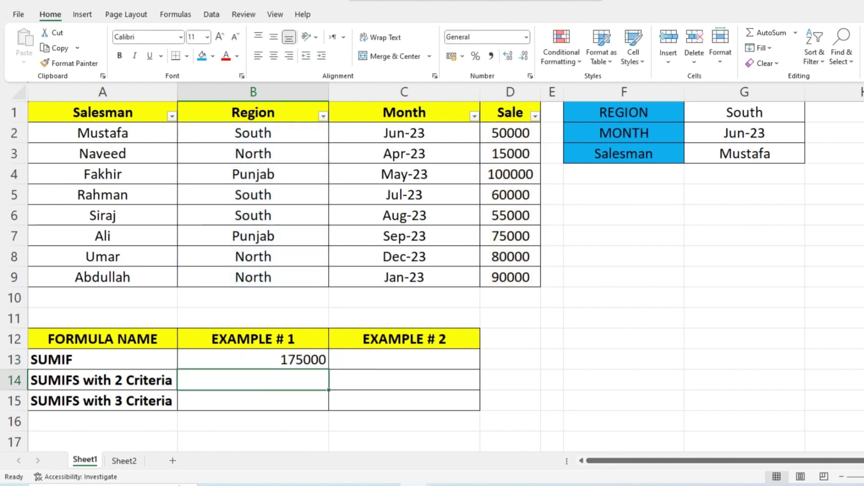
# Filter the Region column to Punjab and verify the two visible sales total 175000
pyautogui.click(253, 359)
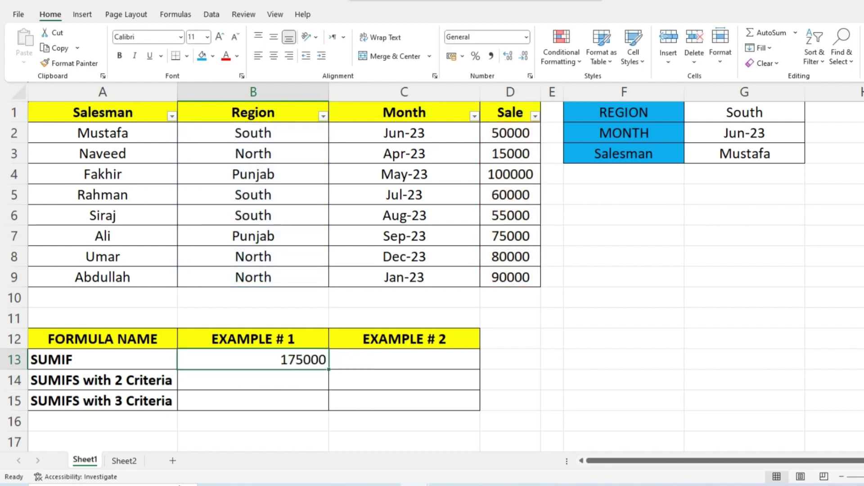
pyautogui.click(103, 132)
pyautogui.click(324, 116)
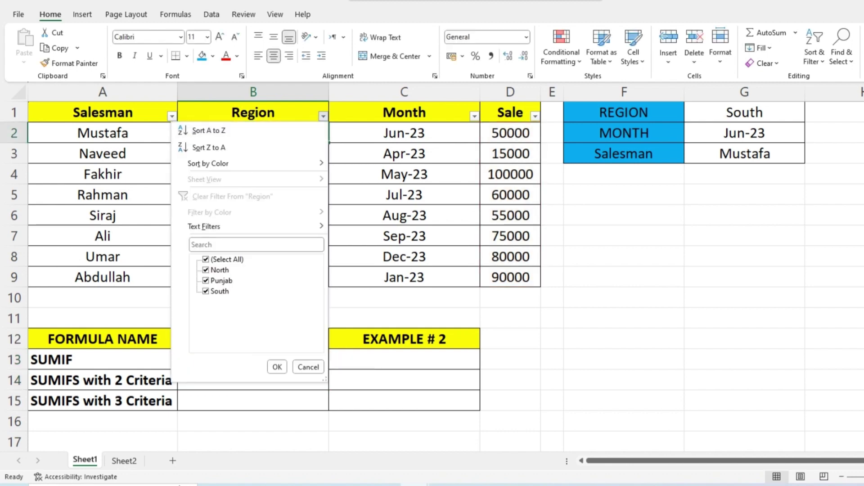
pyautogui.click(206, 259)
pyautogui.click(206, 281)
pyautogui.click(276, 367)
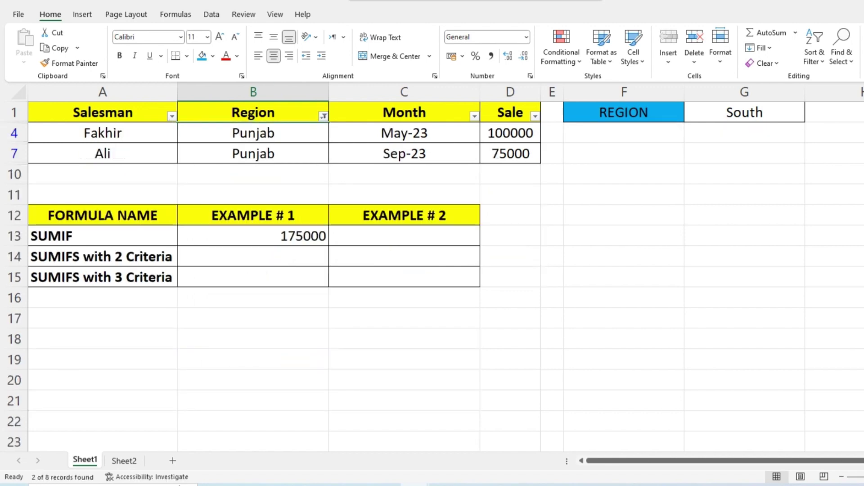
pyautogui.moveTo(510, 133); pyautogui.dragTo(510, 154)
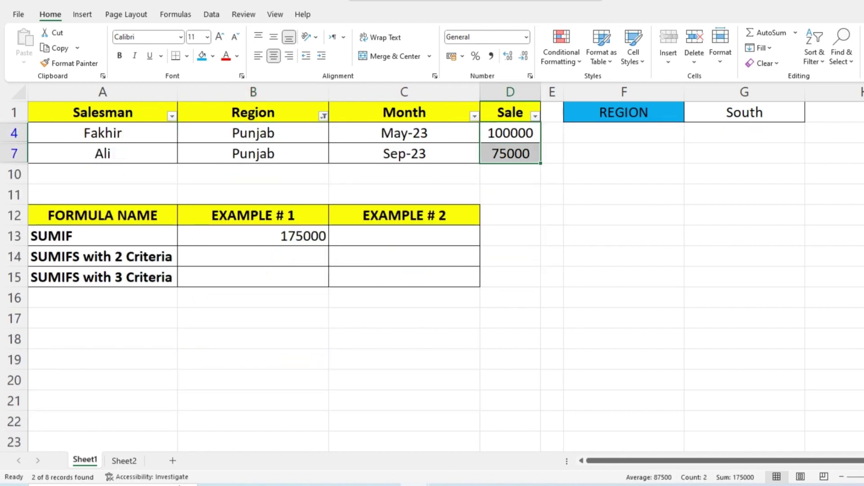
pyautogui.click(253, 236)
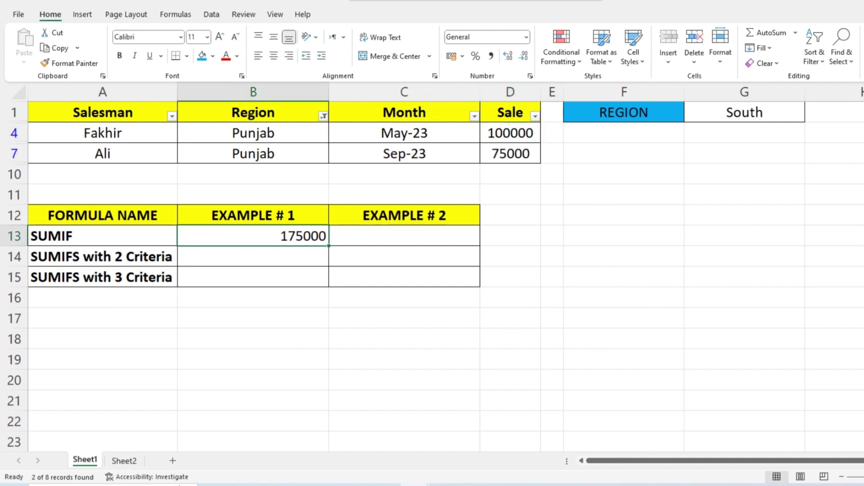
# Clear the Region filter so all eight sales rows show again
pyautogui.click(323, 116)
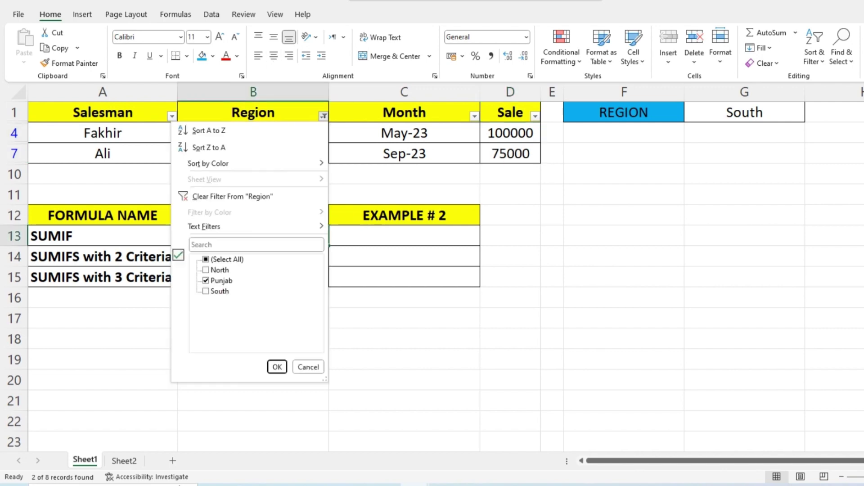
pyautogui.click(206, 259)
pyautogui.click(277, 366)
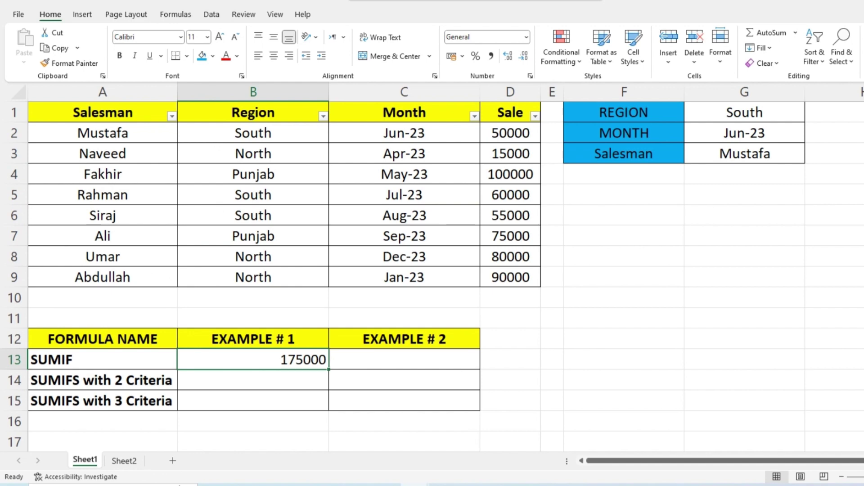
pyautogui.click(404, 359)
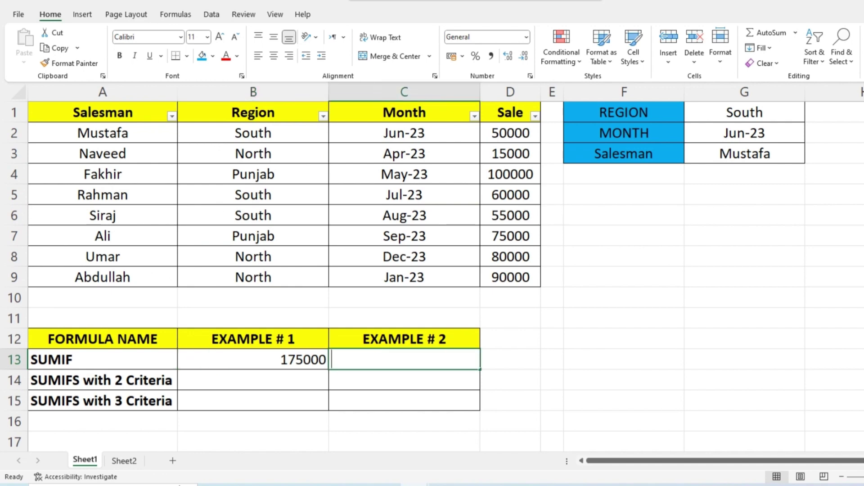
# Enter =sumif(B2:B9,G1,D2:D9) in C13, using the G1 region cell as criterion
pyautogui.write('=sumif')
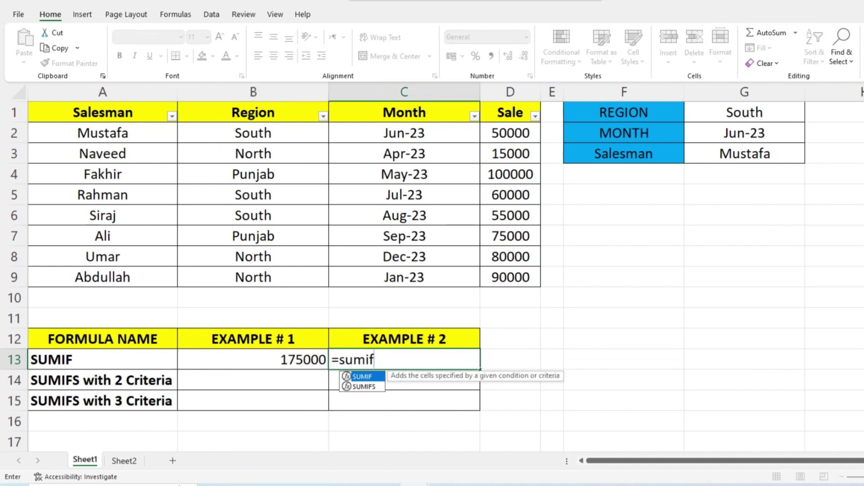
pyautogui.write('(')
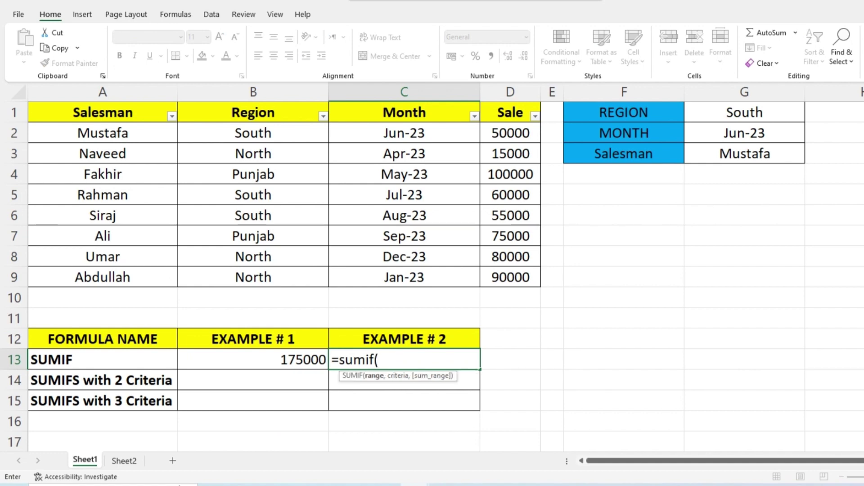
pyautogui.moveTo(311, 132); pyautogui.dragTo(326, 284)
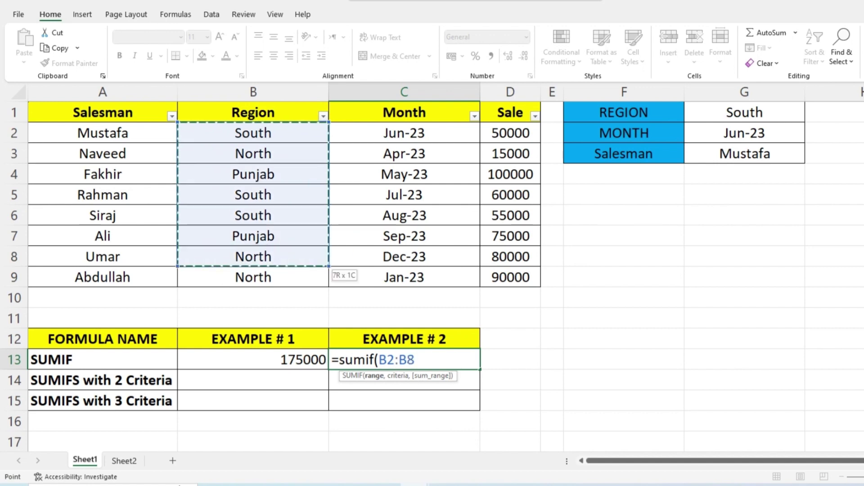
pyautogui.write(',')
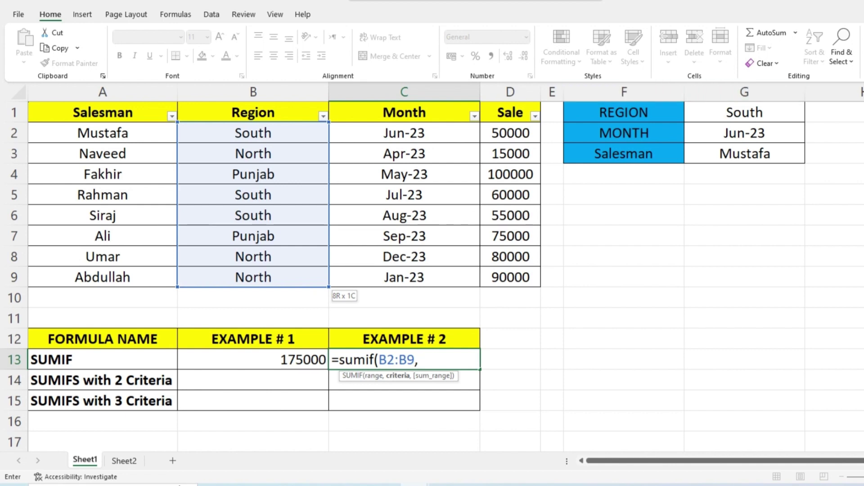
pyautogui.click(745, 112)
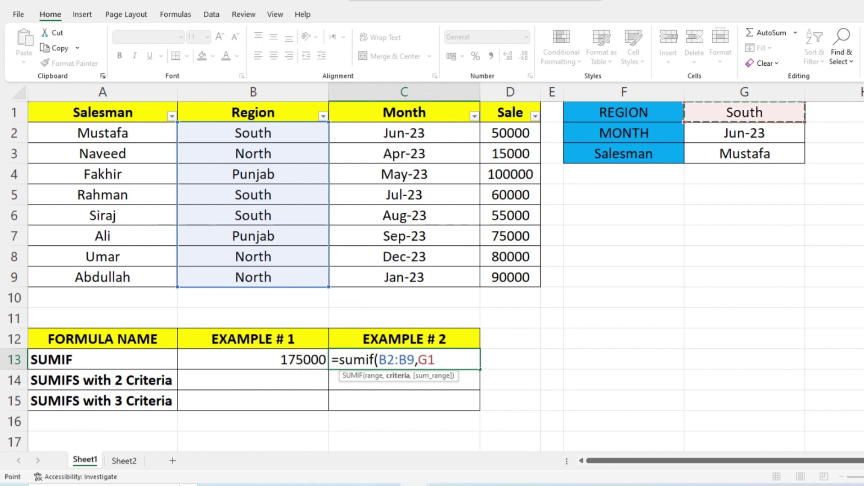
pyautogui.write(',')
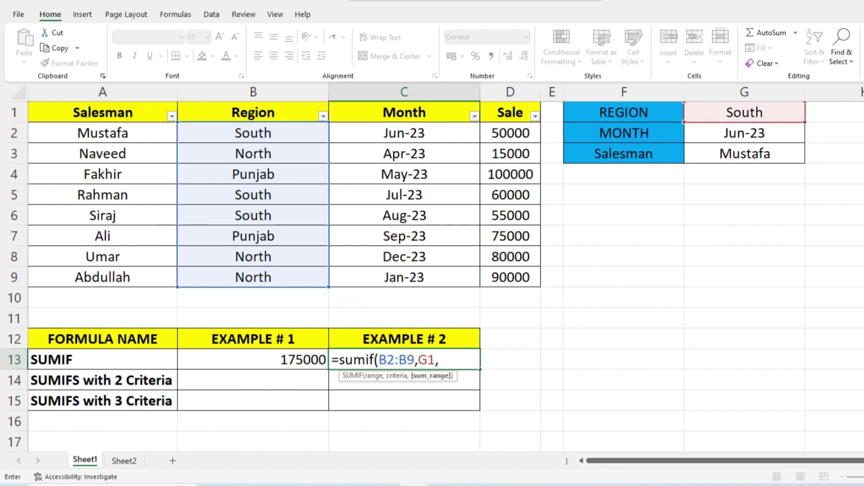
pyautogui.moveTo(510, 133); pyautogui.dragTo(510, 277)
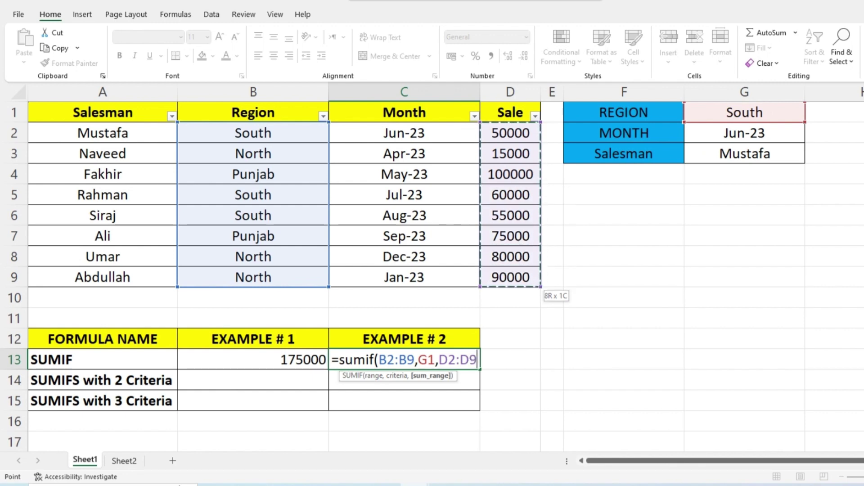
pyautogui.write(')')
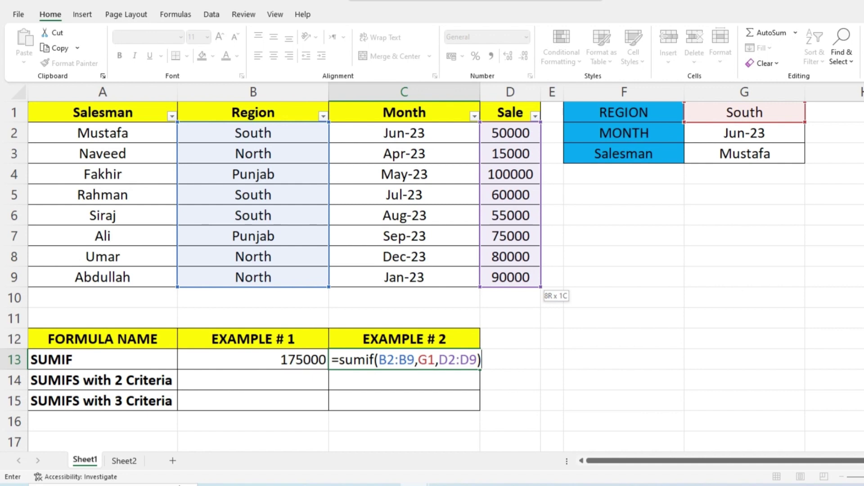
pyautogui.press('Return')
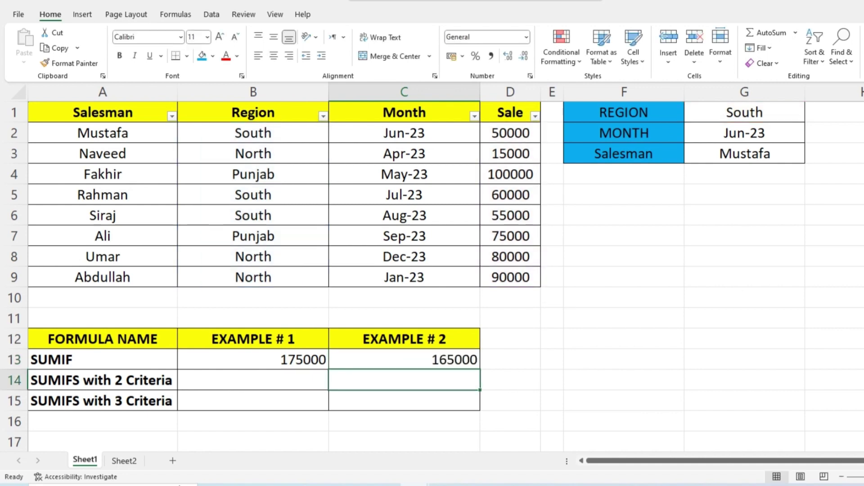
# Switch the G1 region to Punjab and confirm C13 recalculates to 175000
pyautogui.click(404, 359)
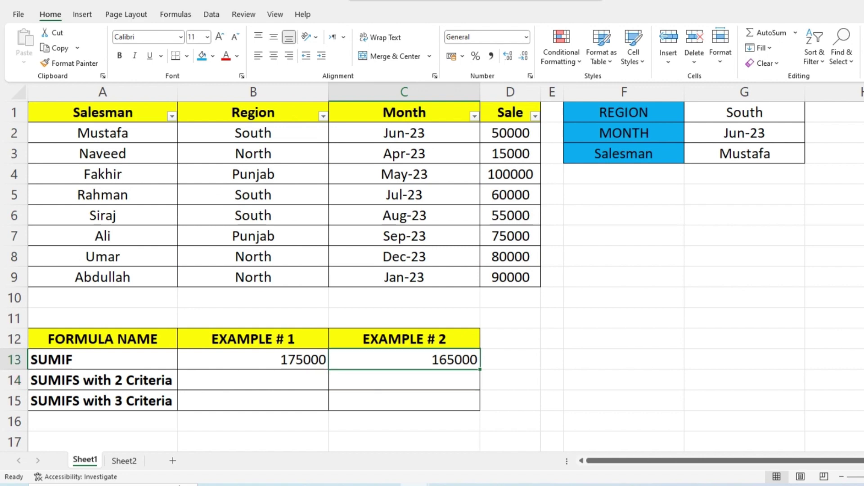
pyautogui.click(744, 112)
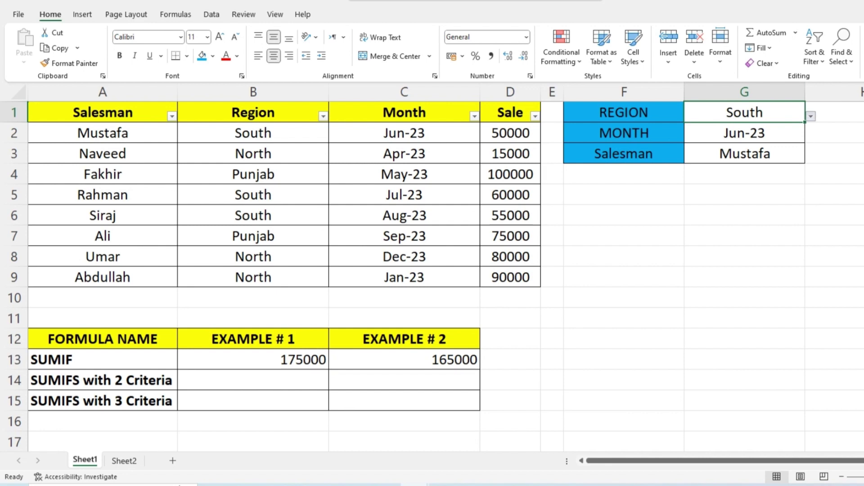
pyautogui.click(811, 116)
pyautogui.click(665, 157)
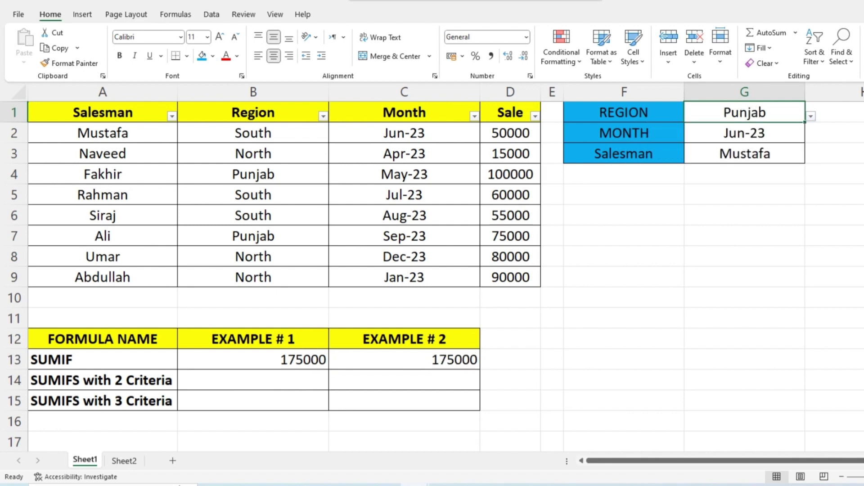
pyautogui.click(404, 359)
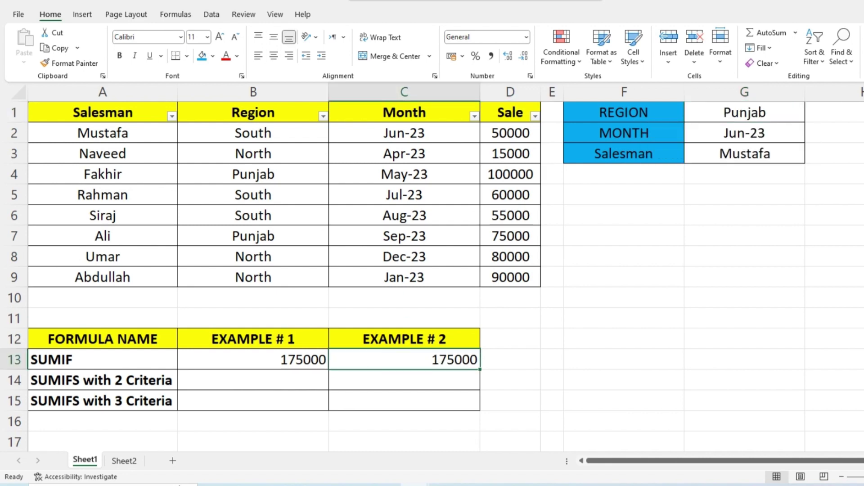
pyautogui.click(624, 380)
pyautogui.click(557, 357)
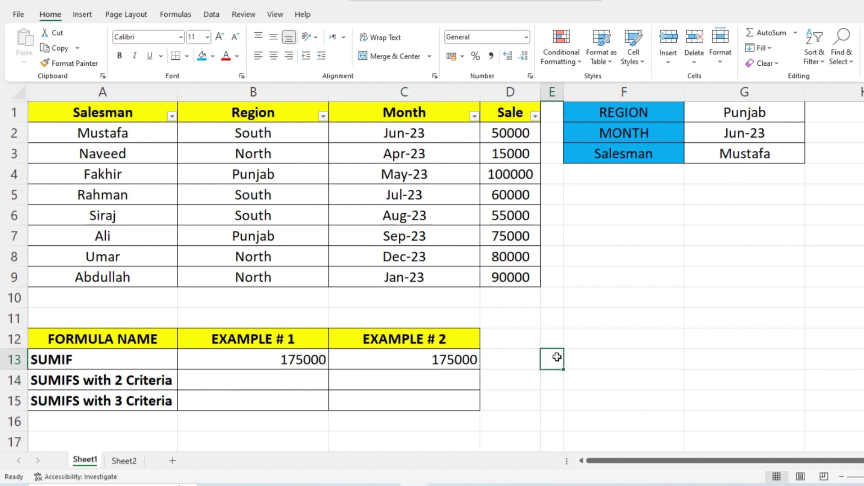
pyautogui.click(310, 381)
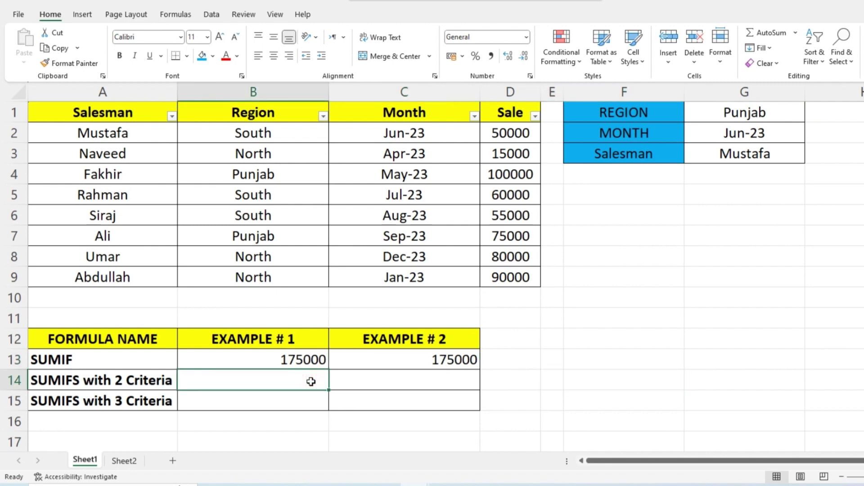
# Enter =sumifs(D2:D9,B2:B9,"south",C2:C9,"jun-23") in B14, returning 50000
pyautogui.write('=sumi')
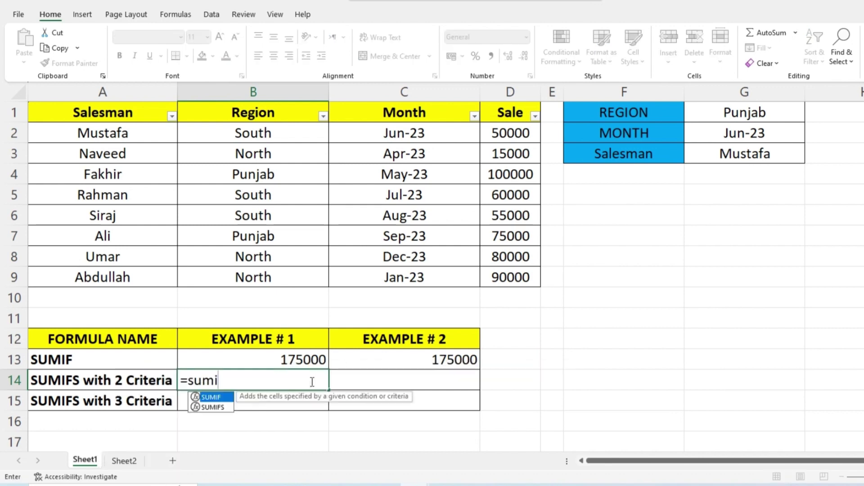
pyautogui.write('fs(')
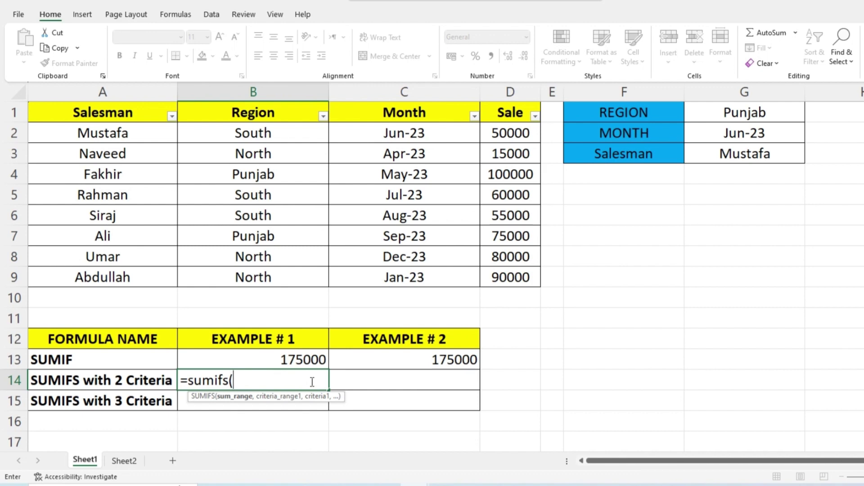
pyautogui.moveTo(525, 130); pyautogui.dragTo(521, 273)
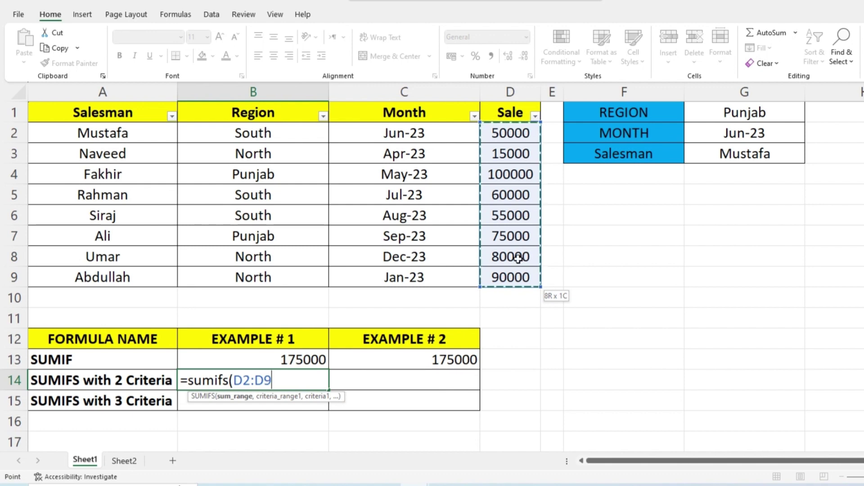
pyautogui.write(',')
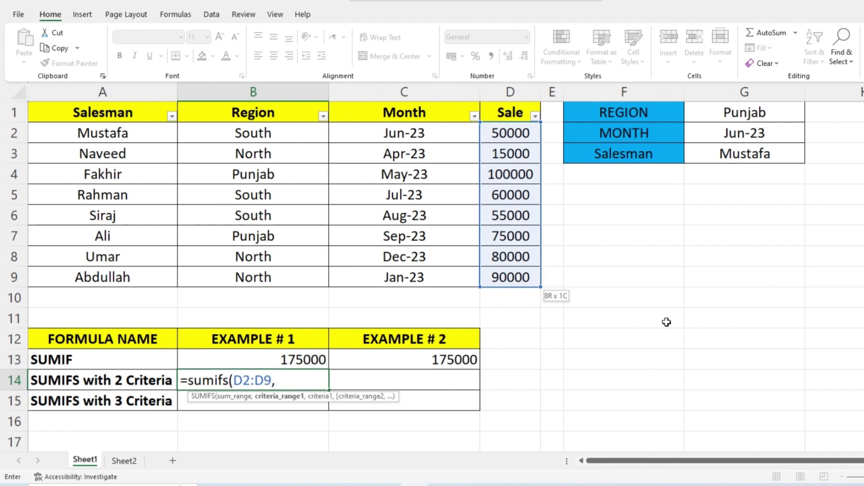
pyautogui.moveTo(264, 144); pyautogui.dragTo(254, 271)
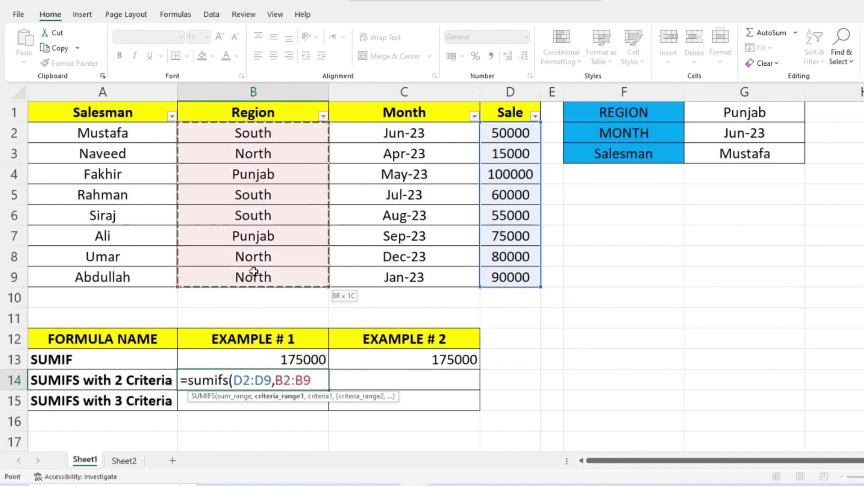
pyautogui.write(',')
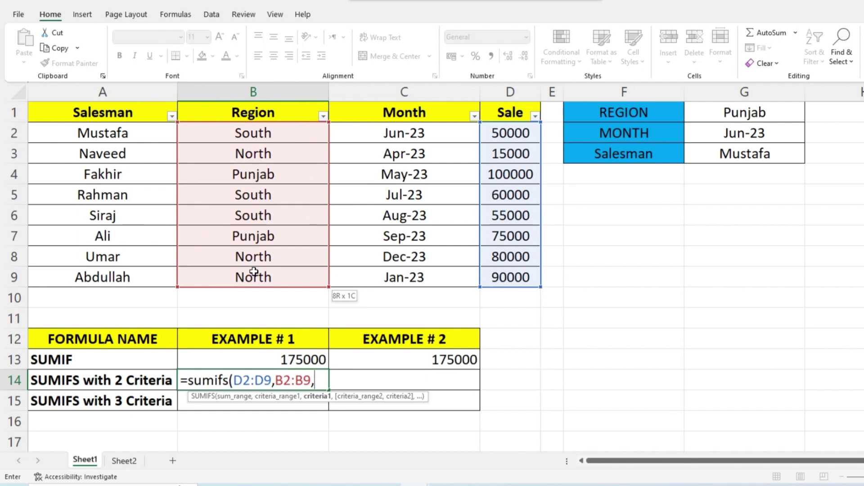
pyautogui.write('"')
pyautogui.write('south')
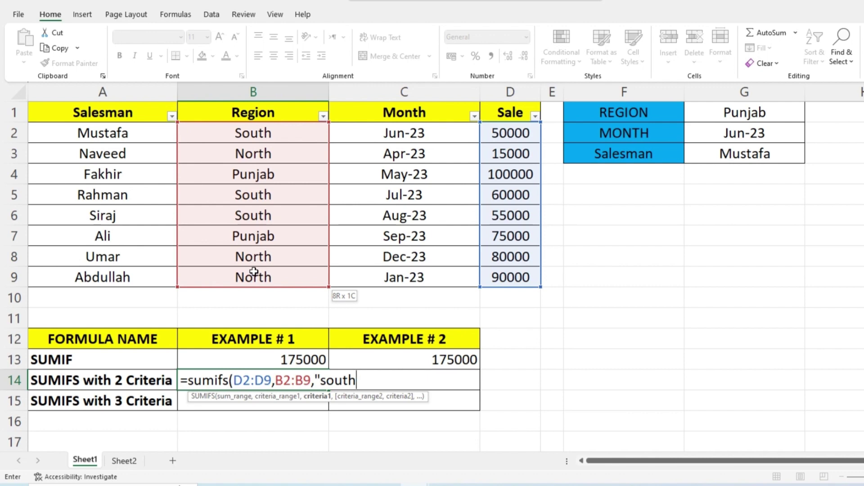
pyautogui.write('"')
pyautogui.write(',')
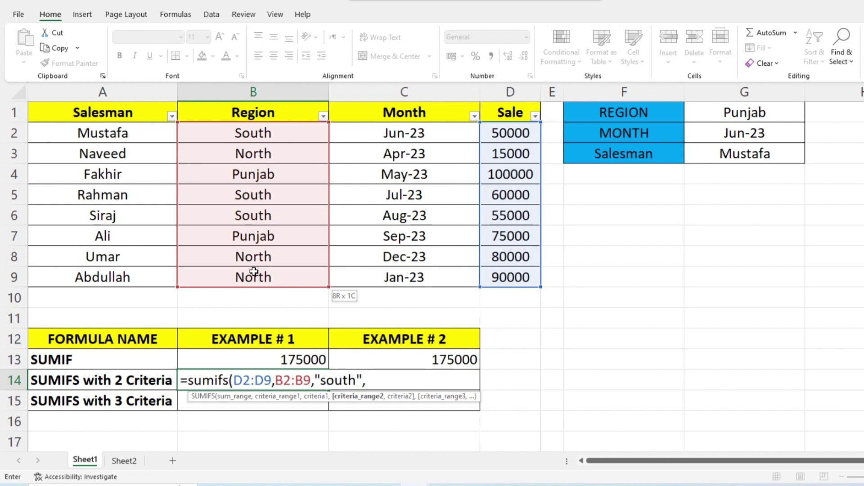
pyautogui.moveTo(367, 135); pyautogui.dragTo(368, 285)
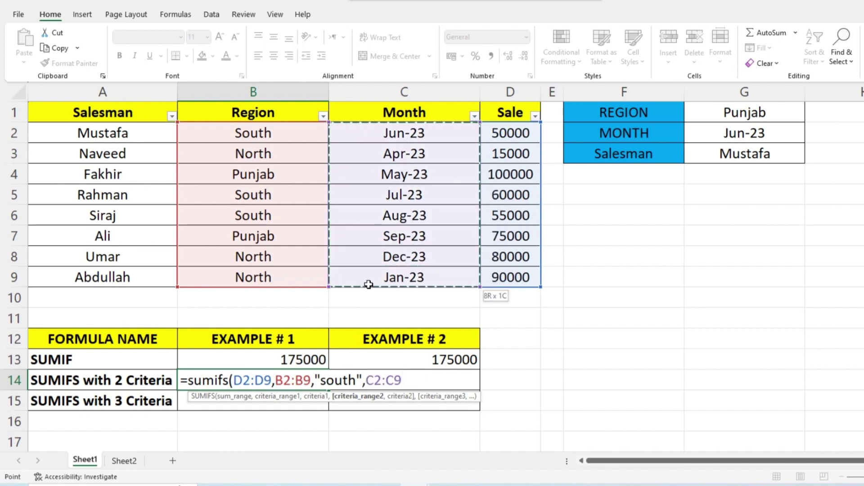
pyautogui.write(',')
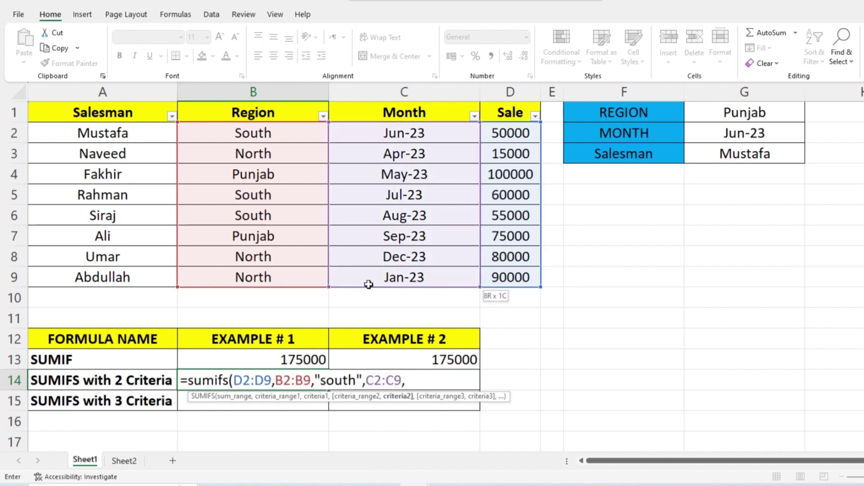
pyautogui.write('"')
pyautogui.write('ju')
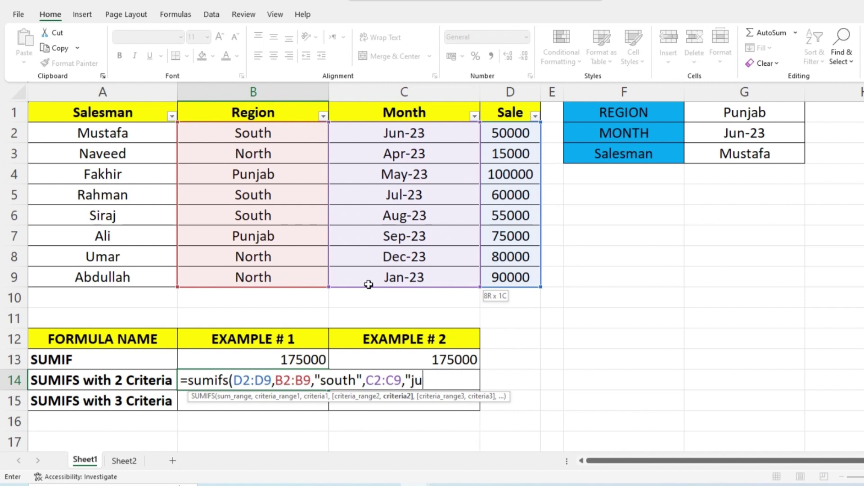
pyautogui.write('n-')
pyautogui.write('23"')
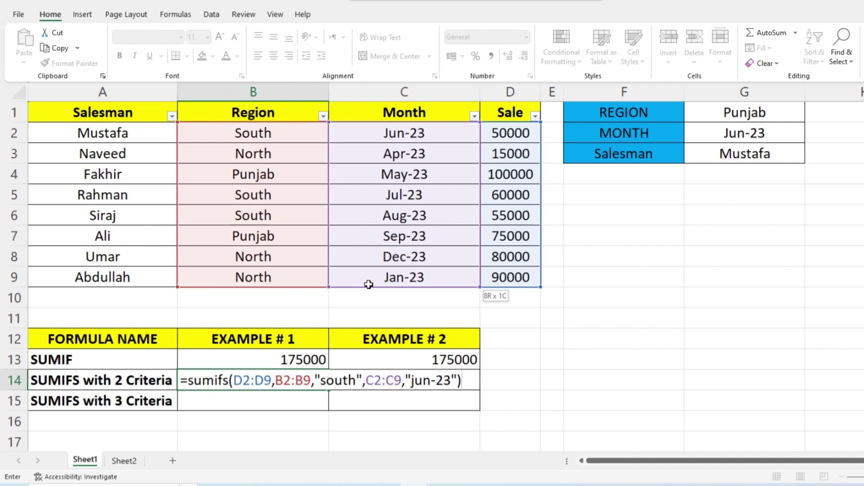
pyautogui.press('Return')
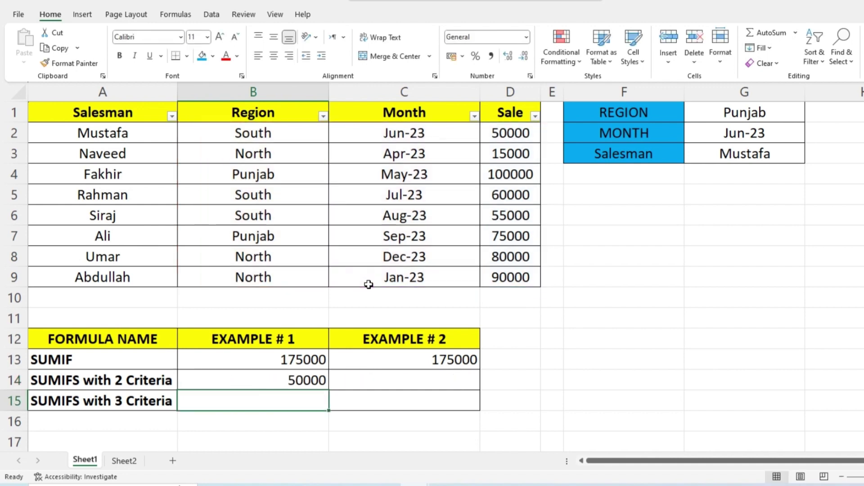
pyautogui.click(313, 374)
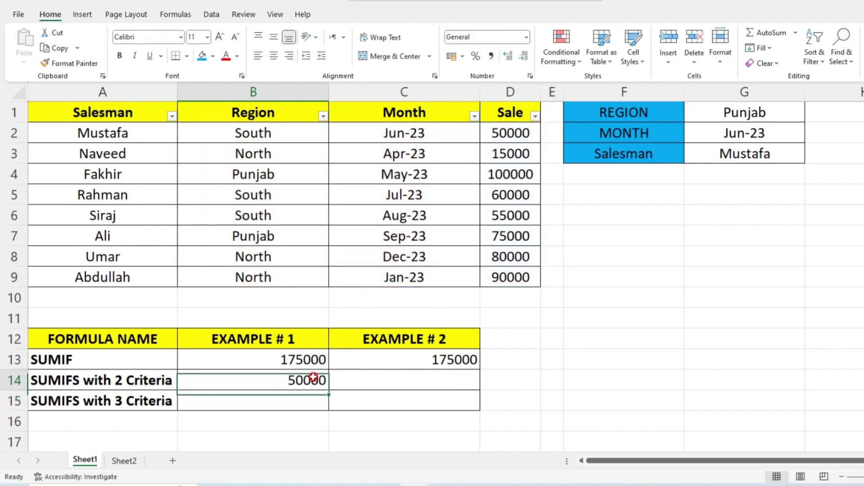
pyautogui.doubleClick(307, 380)
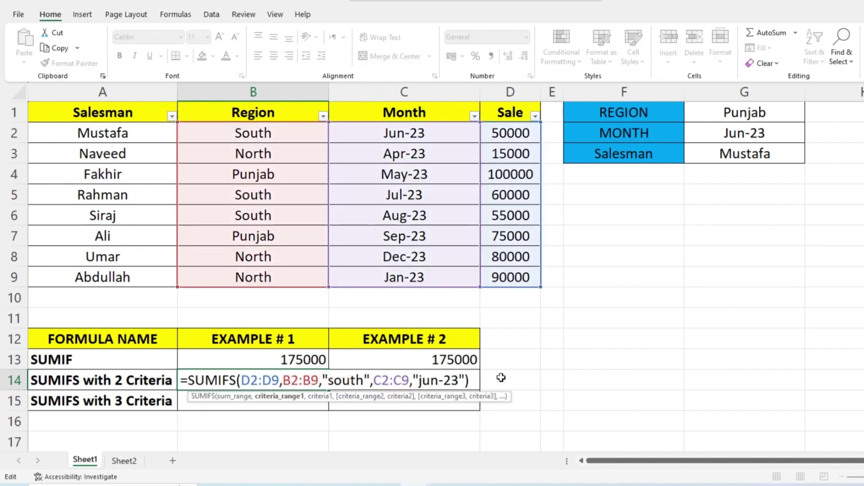
pyautogui.press('Escape')
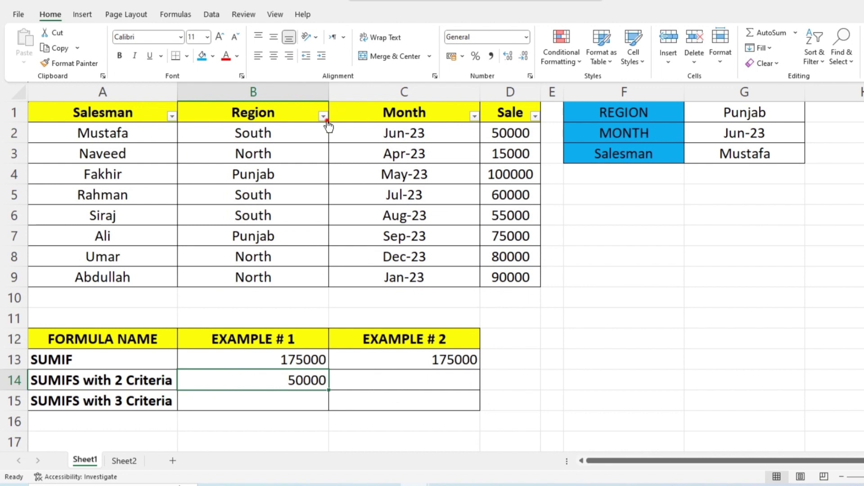
pyautogui.click(323, 116)
pyautogui.click(227, 259)
pyautogui.click(217, 291)
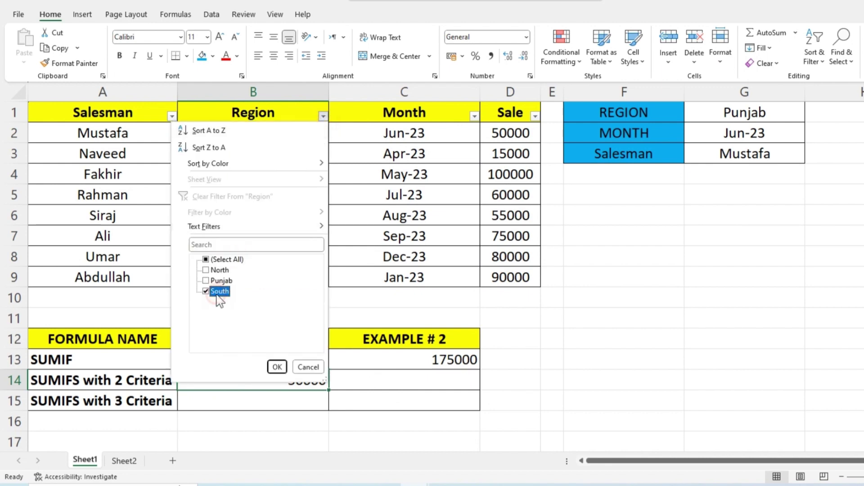
pyautogui.click(277, 367)
pyautogui.click(474, 116)
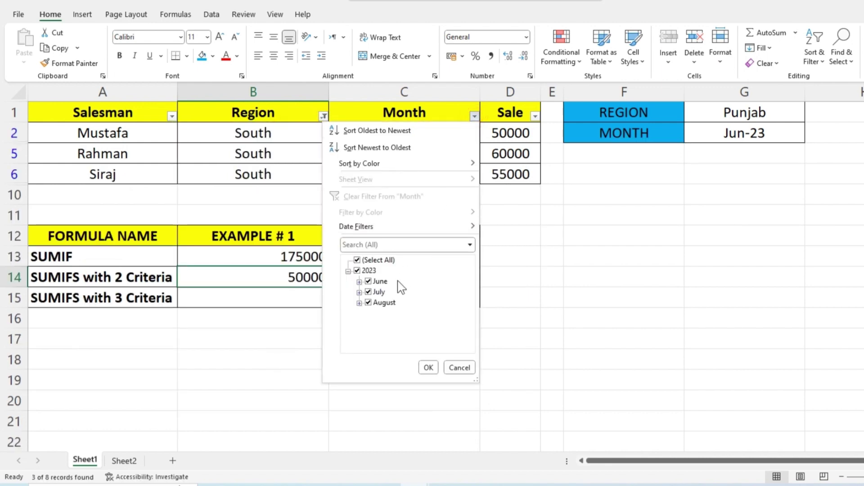
pyautogui.click(380, 260)
pyautogui.click(379, 282)
pyautogui.click(427, 367)
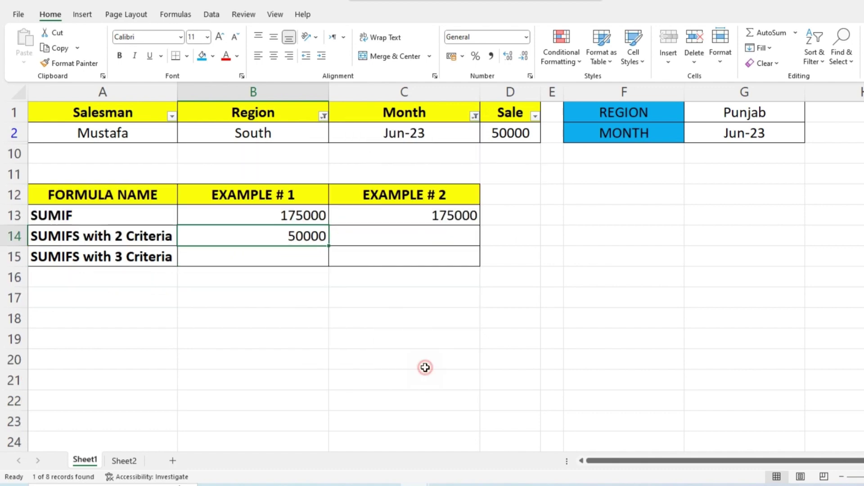
pyautogui.click(521, 141)
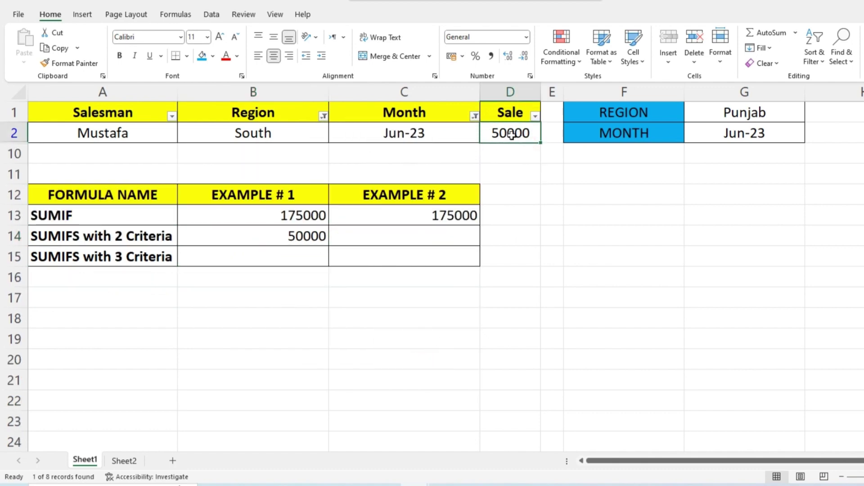
pyautogui.click(286, 237)
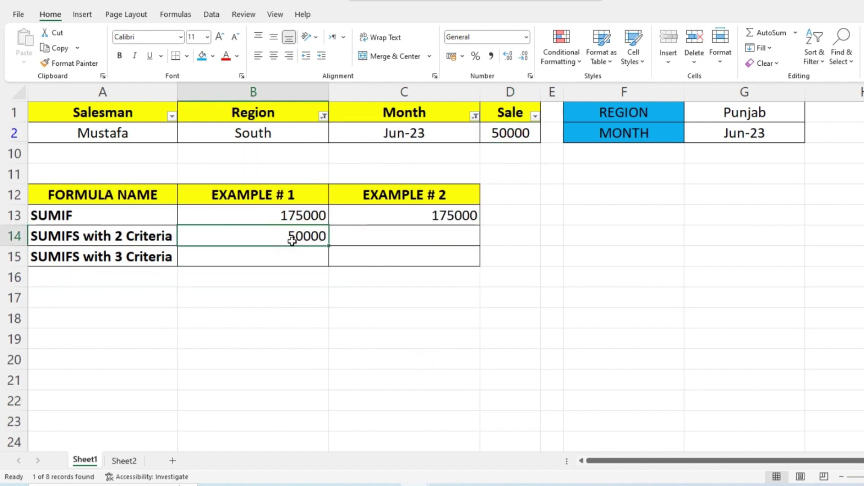
pyautogui.click(321, 118)
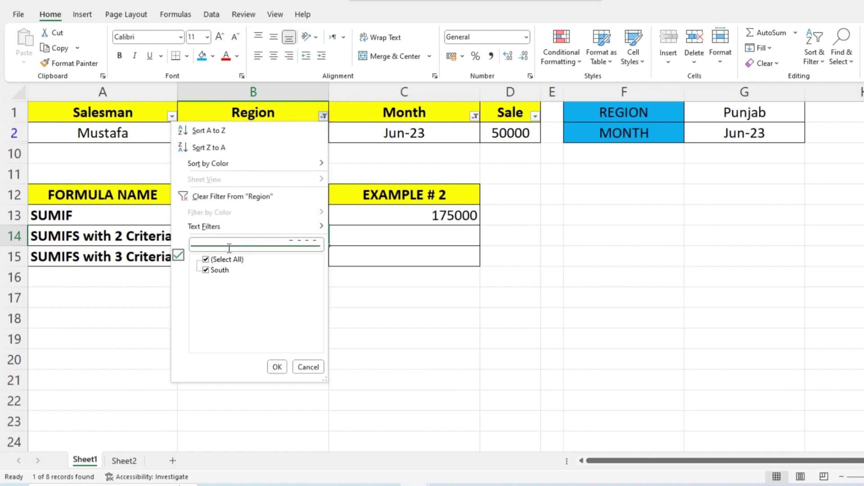
pyautogui.click(358, 215)
pyautogui.click(474, 117)
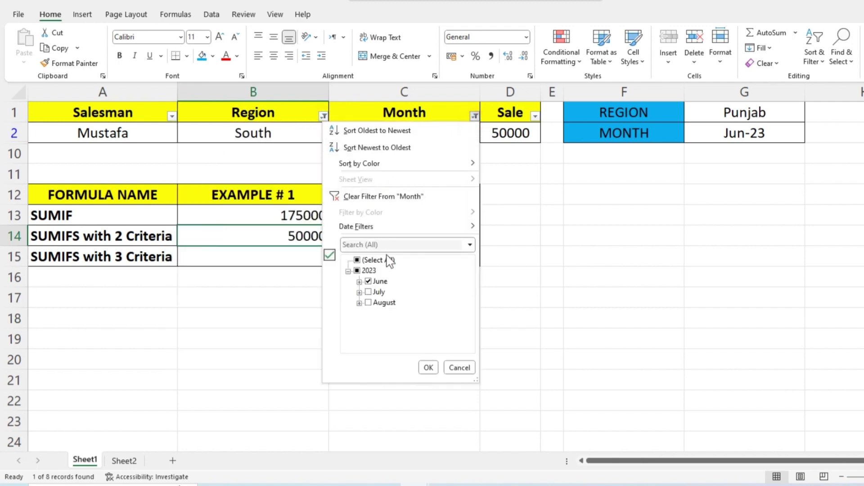
pyautogui.click(381, 257)
pyautogui.click(428, 367)
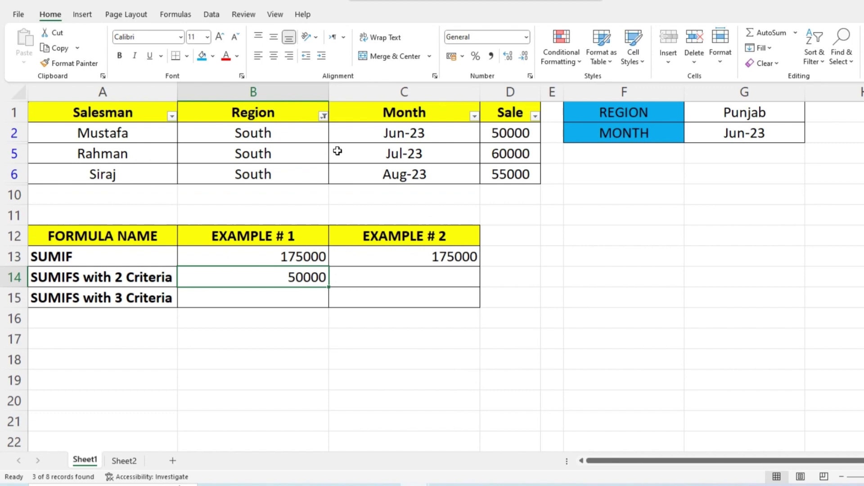
pyautogui.click(323, 116)
pyautogui.click(208, 257)
pyautogui.click(273, 366)
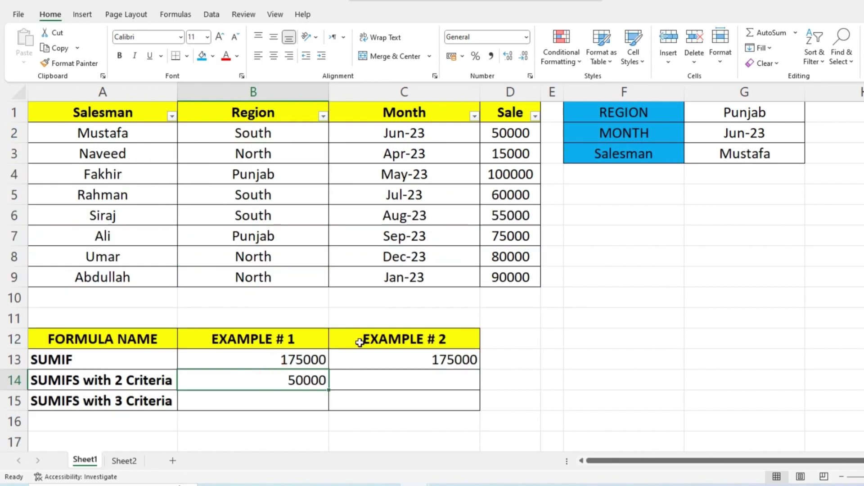
pyautogui.click(376, 379)
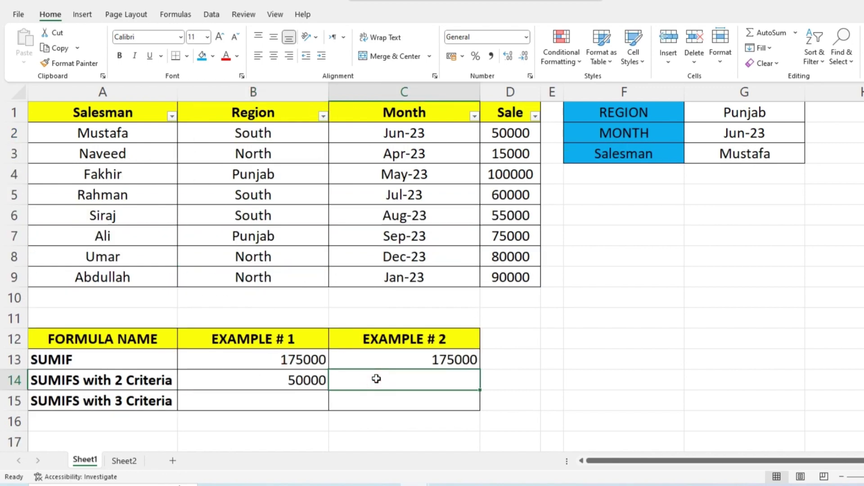
# Enter =sumifs(D2:D9,B2:B9,G1,C2:C9,G2) in C14 referencing the G1 and G2 criteria
pyautogui.write('=s')
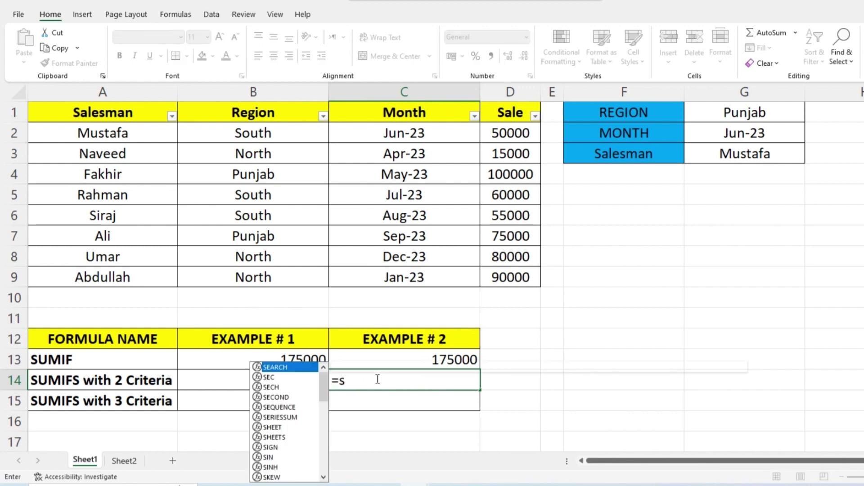
pyautogui.write('umifs')
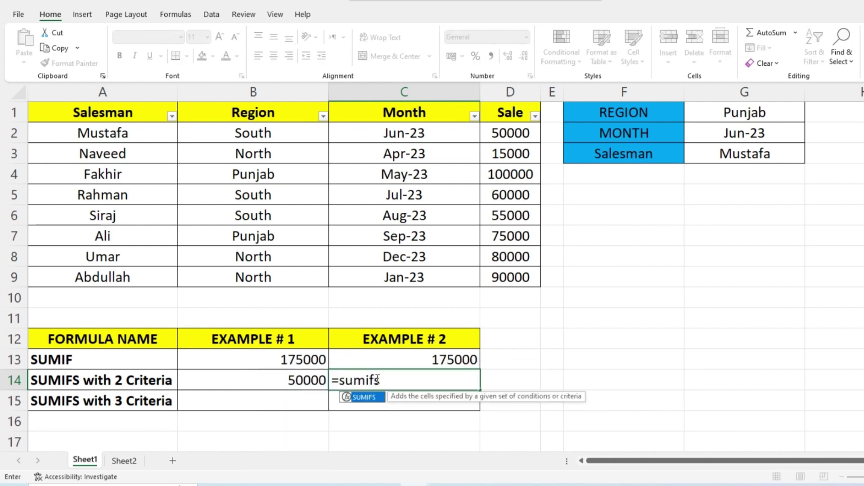
pyautogui.write('(')
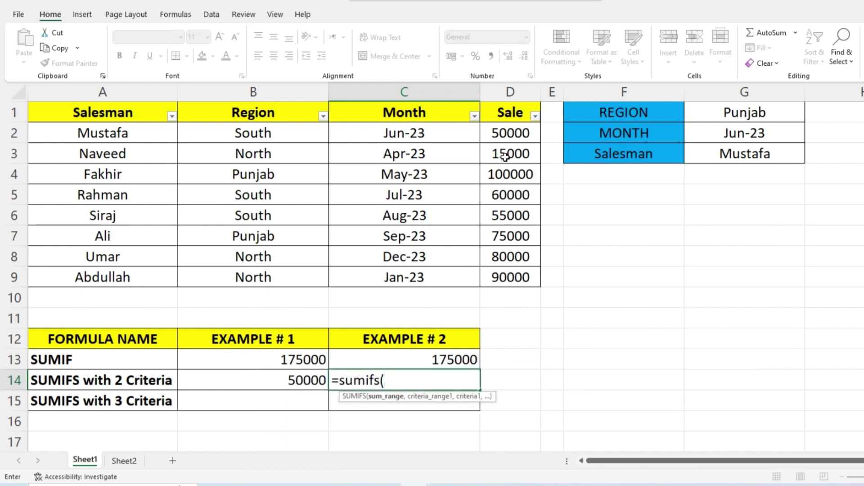
pyautogui.moveTo(504, 134); pyautogui.dragTo(497, 279)
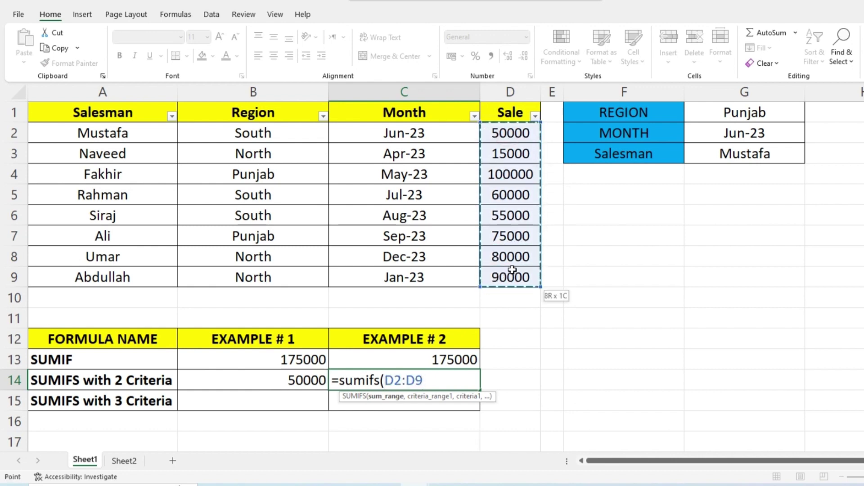
pyautogui.write(',')
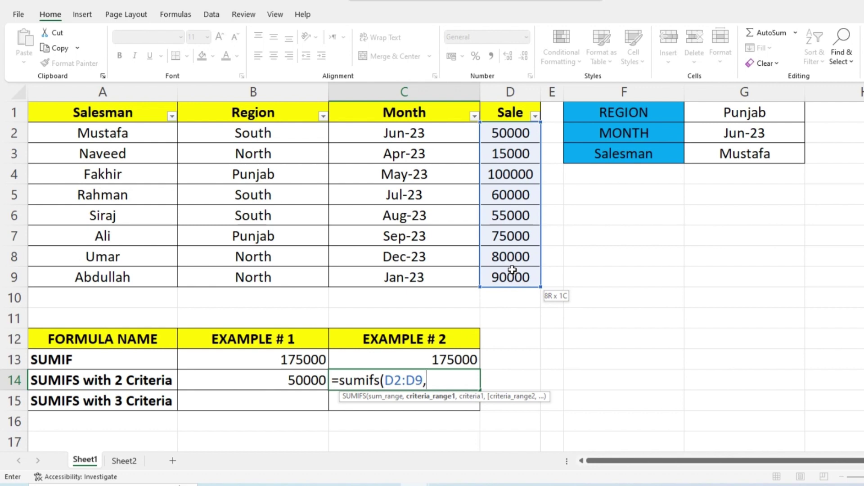
pyautogui.moveTo(258, 132); pyautogui.dragTo(260, 272)
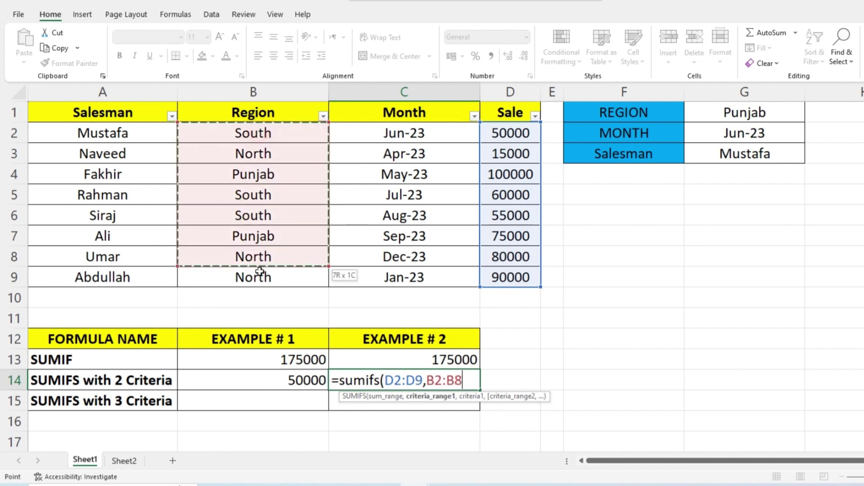
pyautogui.write(',')
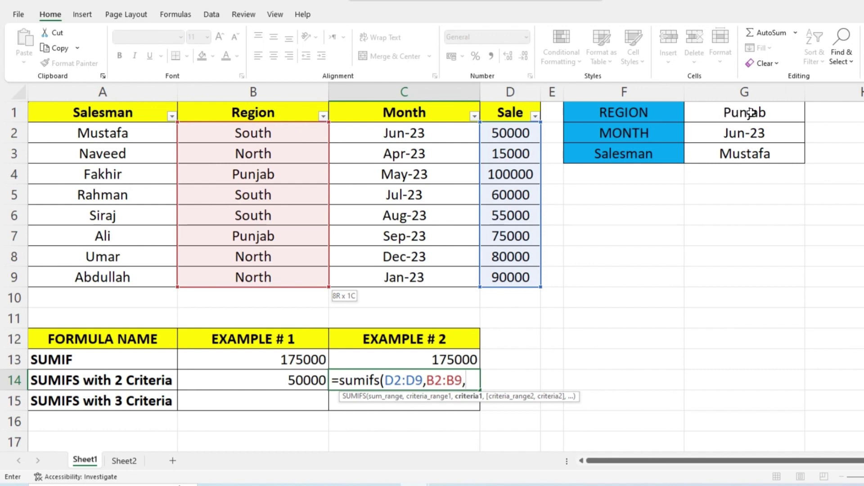
pyautogui.click(751, 113)
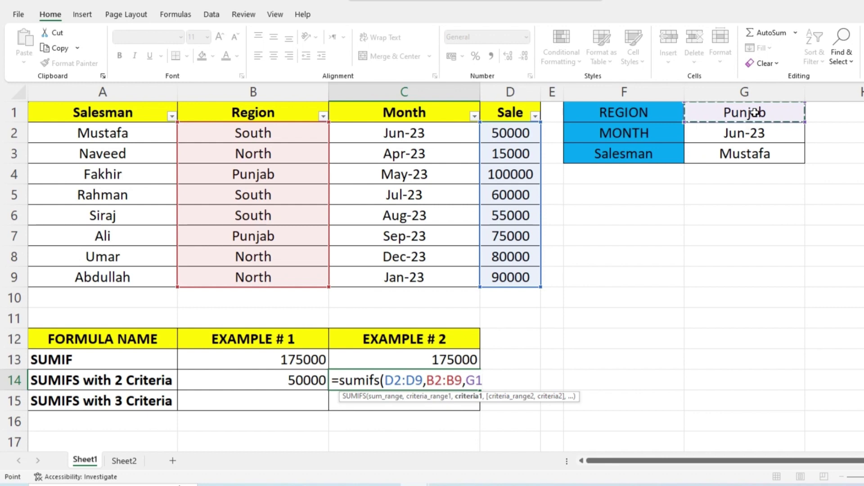
pyautogui.write(',')
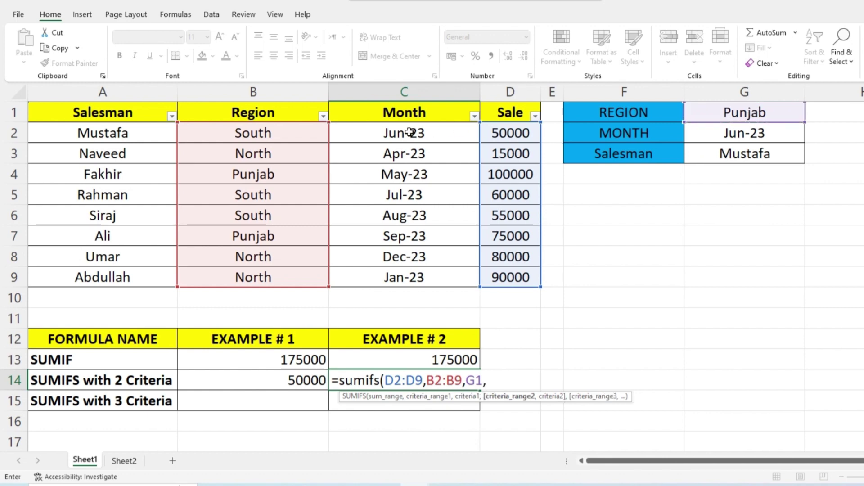
pyautogui.moveTo(408, 132); pyautogui.dragTo(411, 275)
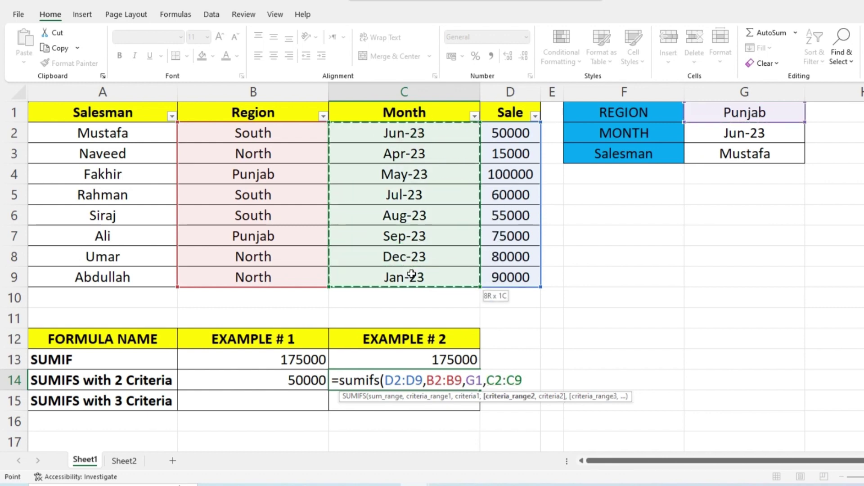
pyautogui.write(',')
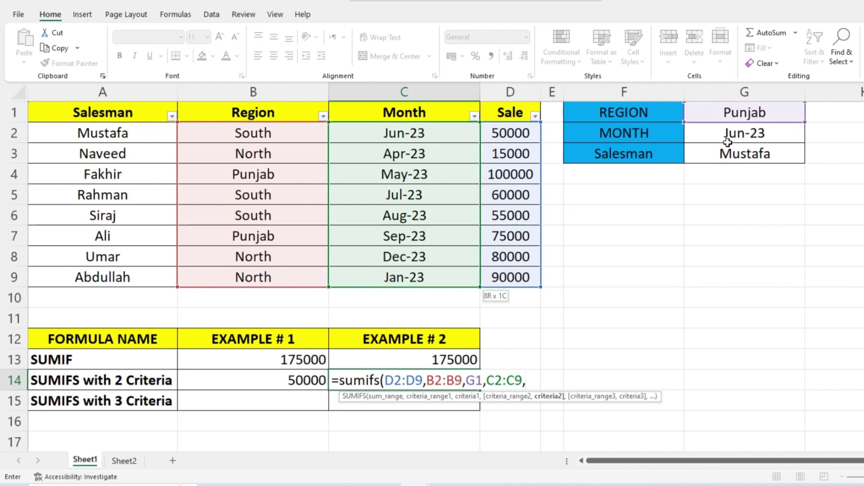
pyautogui.click(750, 133)
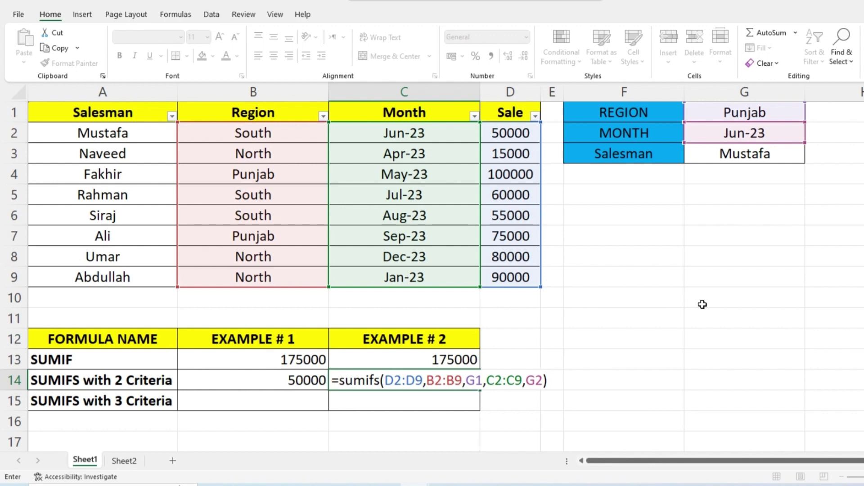
pyautogui.press('Return')
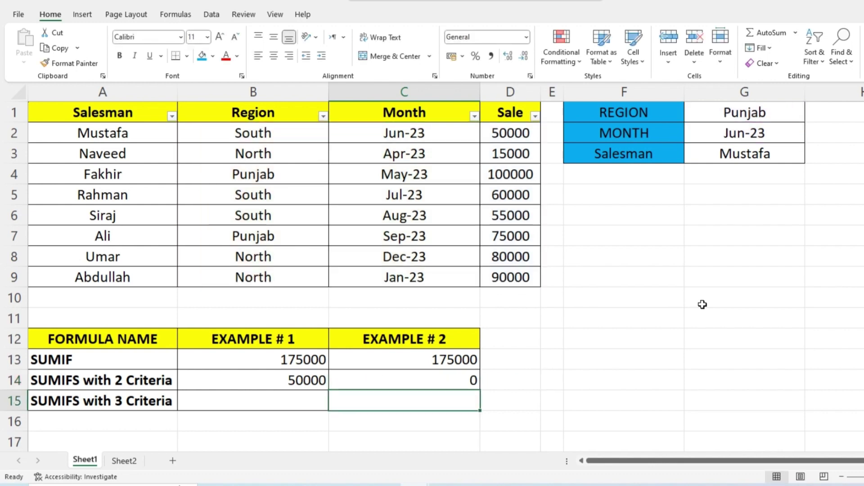
pyautogui.click(421, 380)
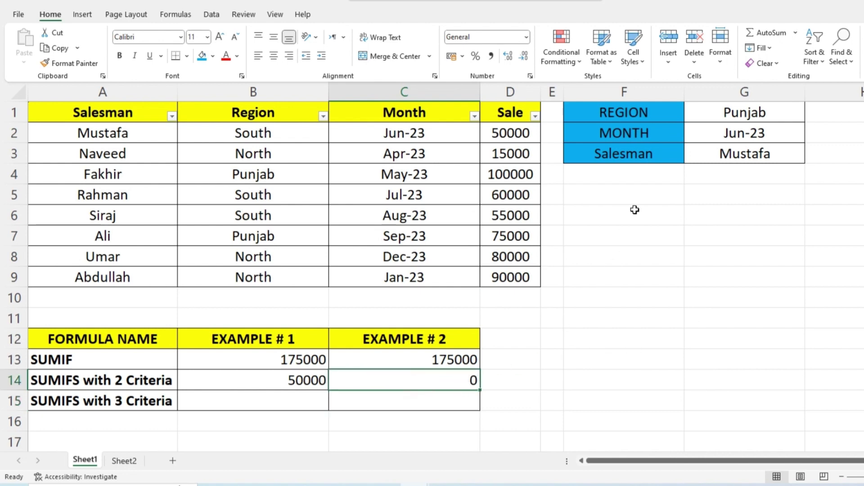
pyautogui.click(744, 112)
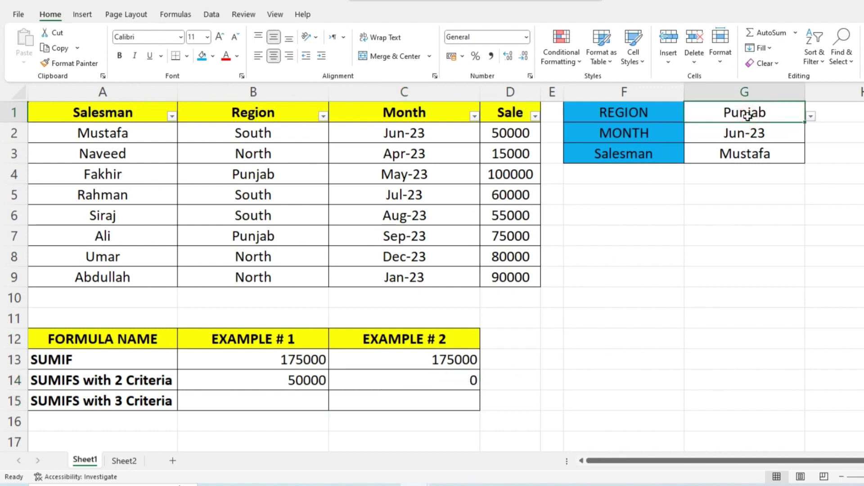
pyautogui.click(728, 137)
pyautogui.click(740, 117)
pyautogui.click(741, 130)
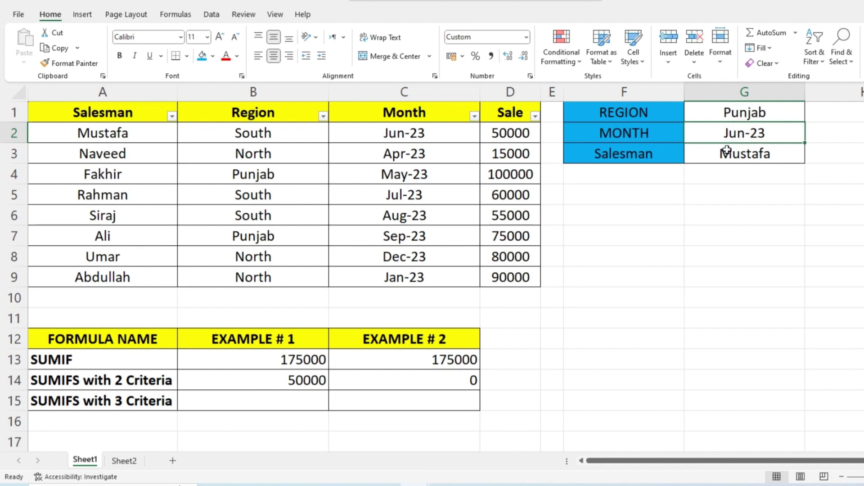
pyautogui.click(305, 140)
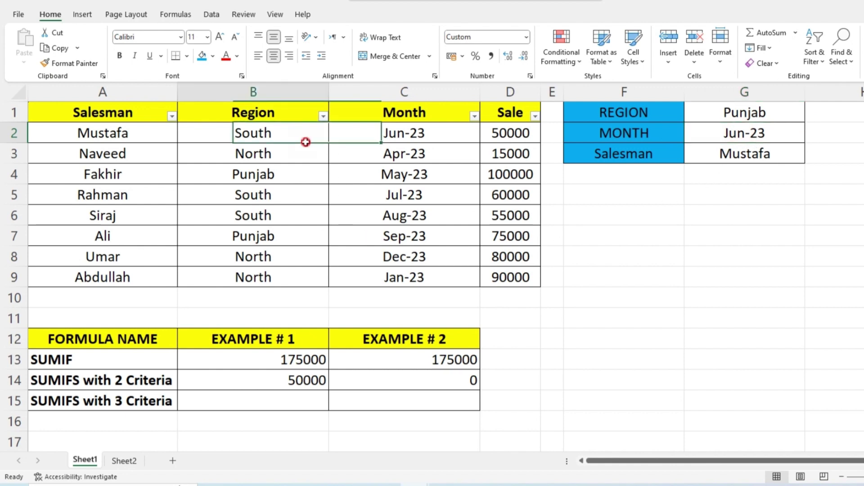
pyautogui.click(323, 116)
pyautogui.click(225, 259)
pyautogui.click(220, 280)
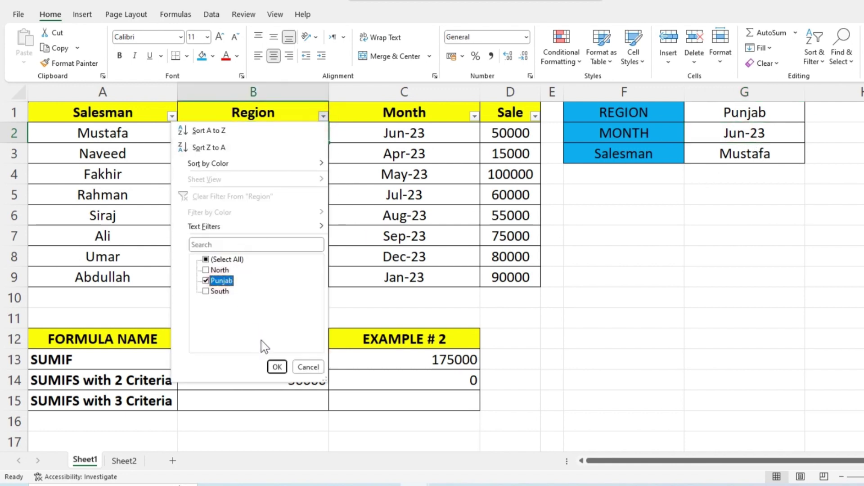
pyautogui.click(277, 367)
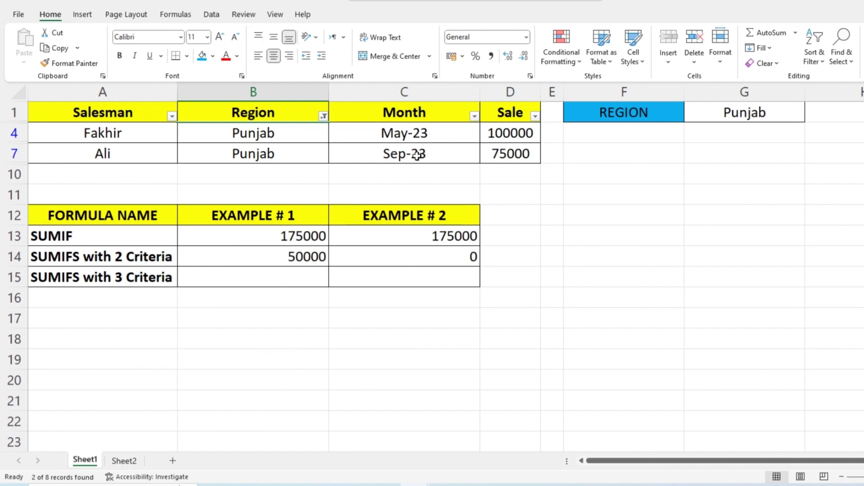
pyautogui.click(413, 151)
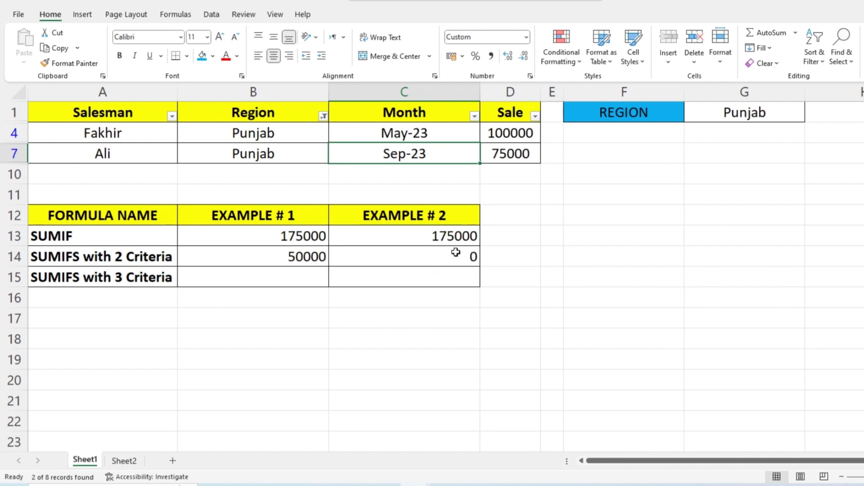
pyautogui.click(323, 116)
pyautogui.click(228, 259)
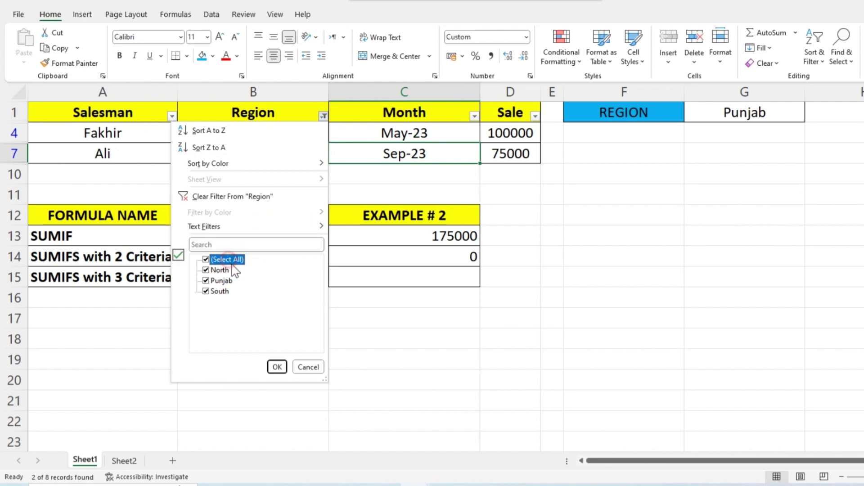
pyautogui.click(277, 367)
# Change the month criterion in G2 to May-23 so the SUMIFS in C14 shows 100000
pyautogui.click(785, 136)
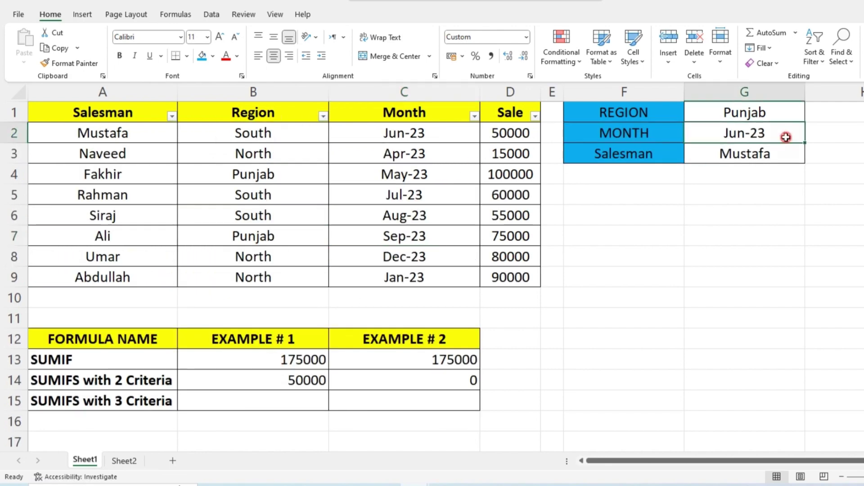
pyautogui.write('may')
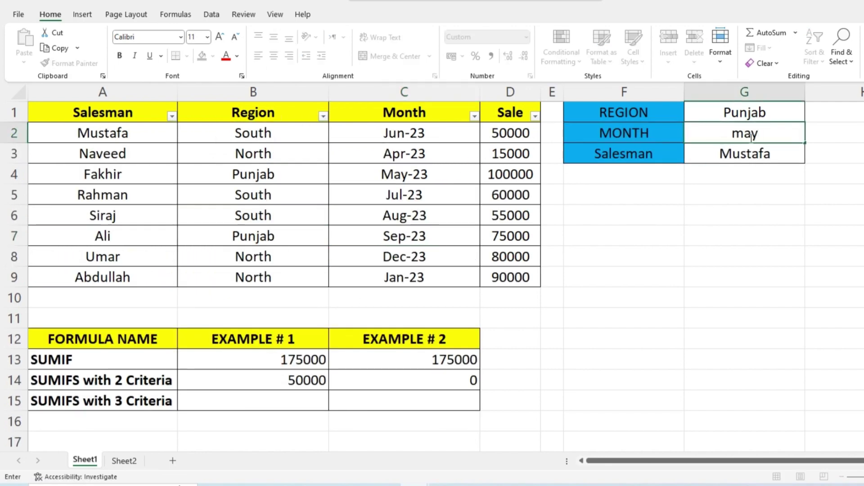
pyautogui.write('-23')
pyautogui.press('Return')
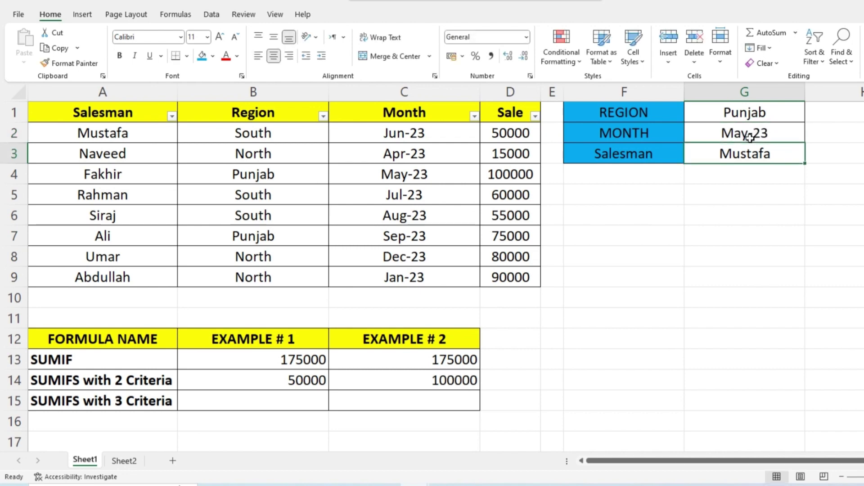
pyautogui.click(445, 383)
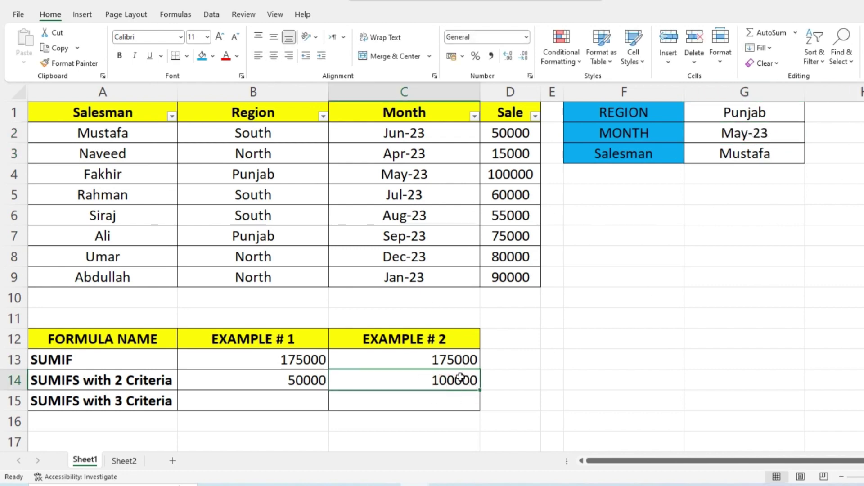
pyautogui.click(591, 362)
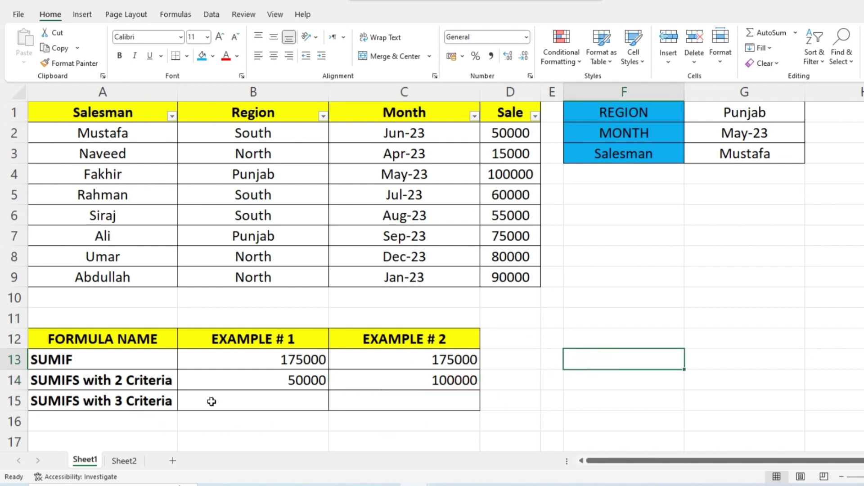
# Start a SUMIFS in B15 summing D2:D9 where region B2:B9 matches G1
pyautogui.click(228, 399)
pyautogui.write('=')
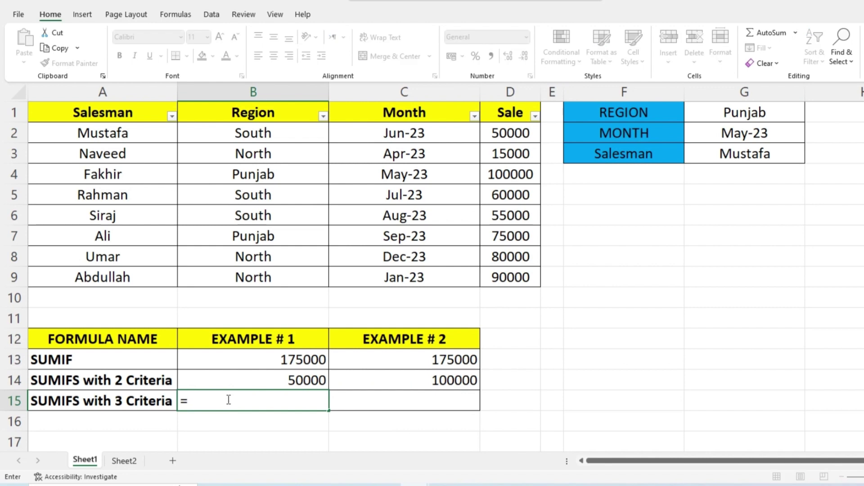
pyautogui.write('sumif')
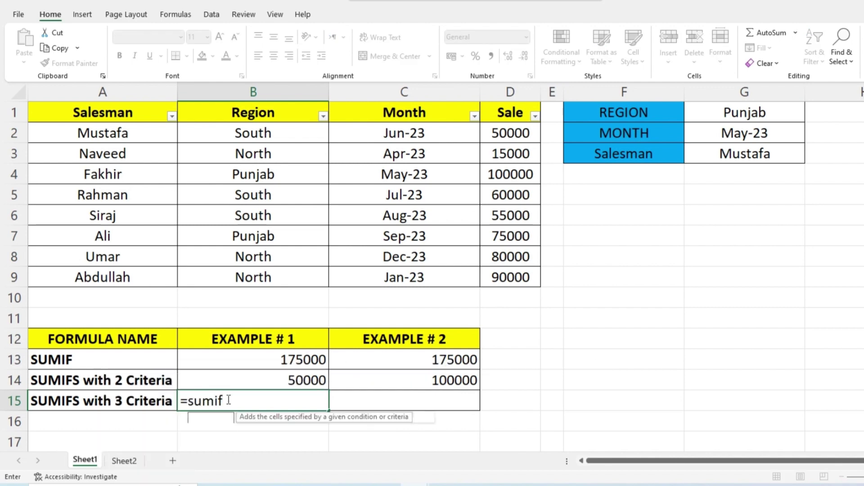
pyautogui.write('s(')
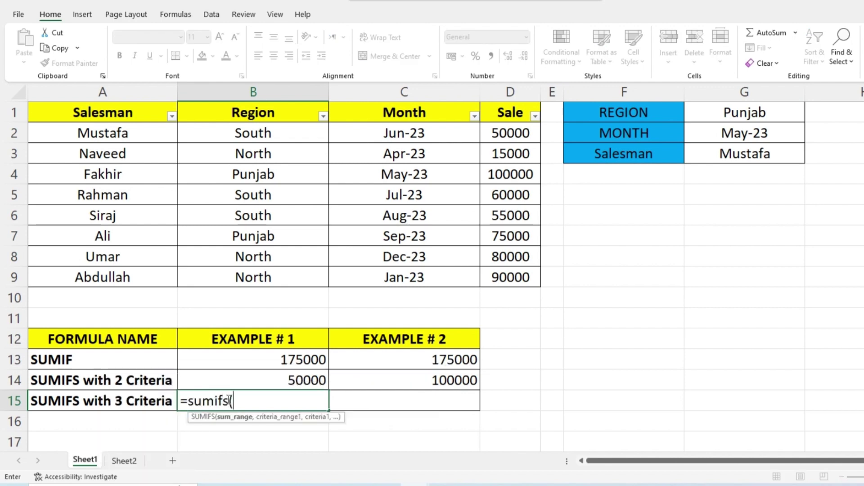
pyautogui.moveTo(495, 135); pyautogui.dragTo(500, 276)
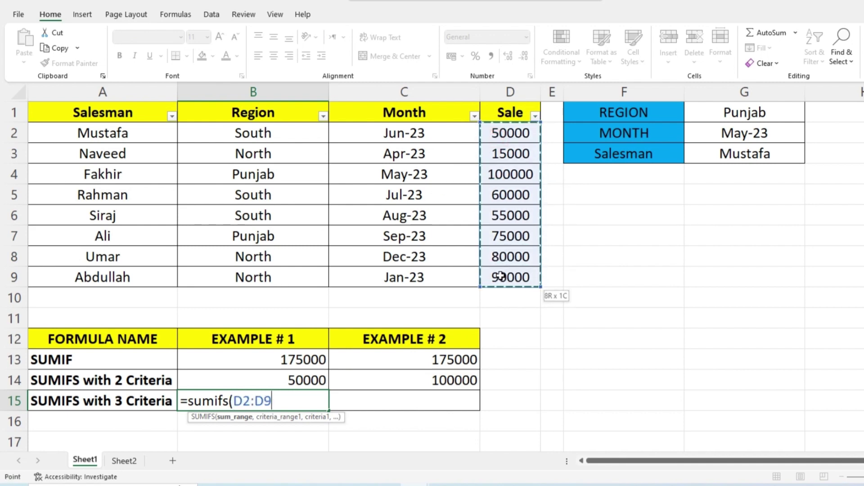
pyautogui.write(',')
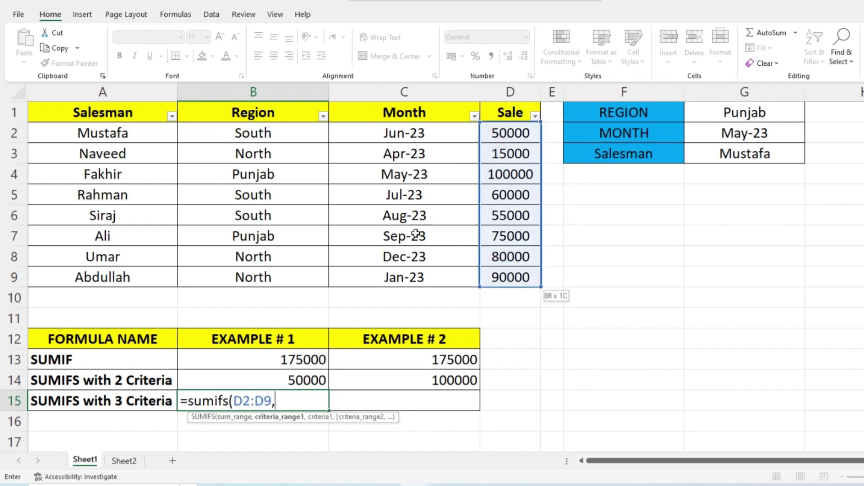
pyautogui.moveTo(245, 133); pyautogui.dragTo(246, 272)
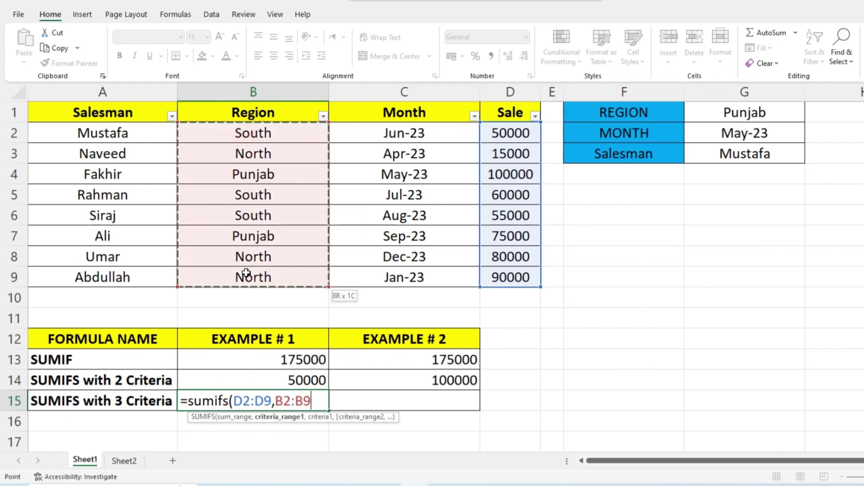
pyautogui.write(',')
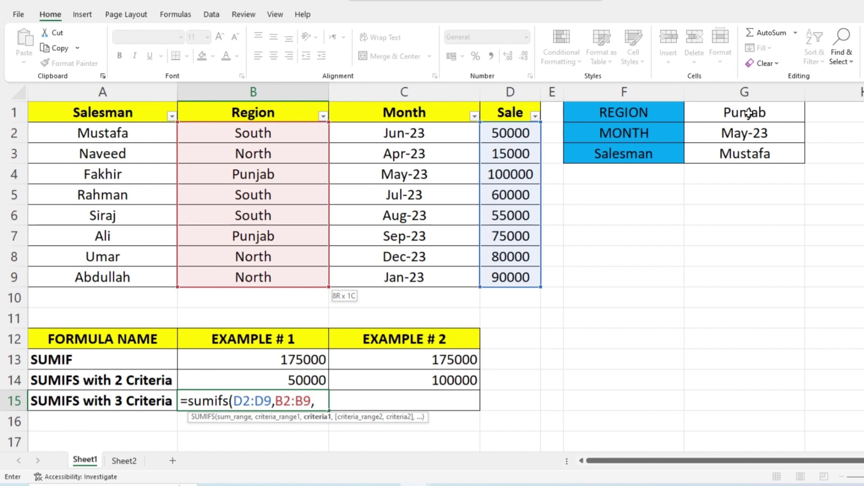
pyautogui.click(748, 112)
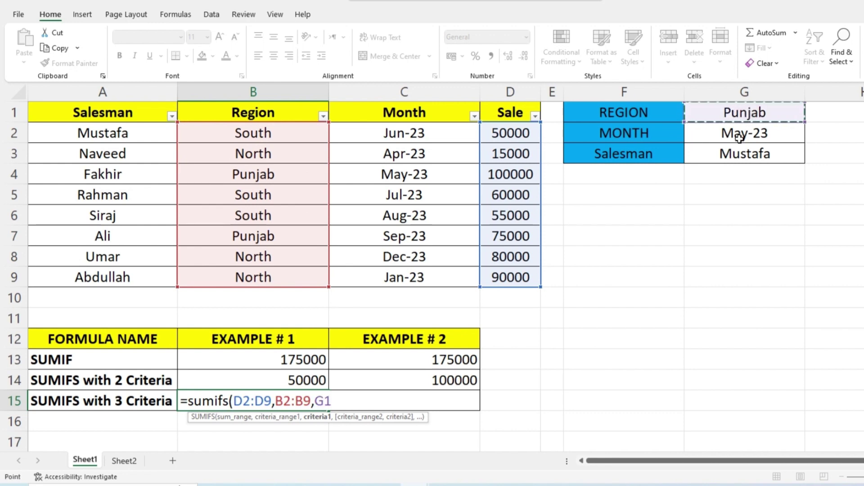
pyautogui.write(',')
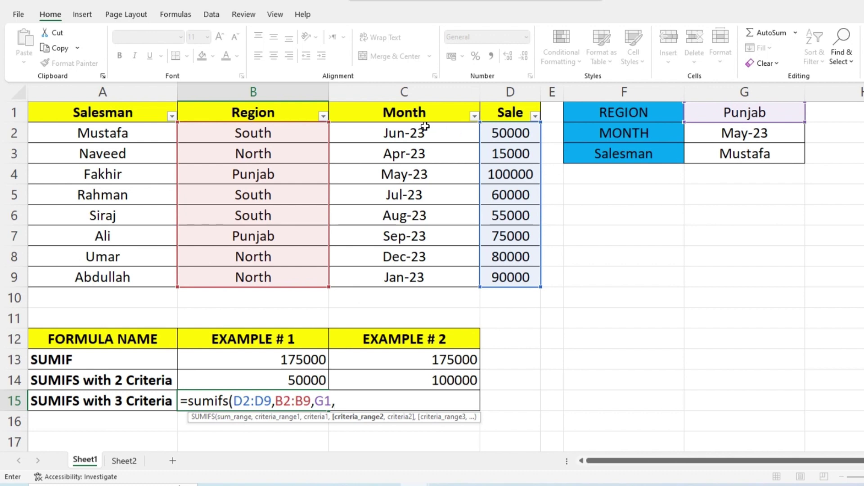
# Add the month condition C2:C9 = G2 and the salesman range A2:A9
pyautogui.moveTo(400, 135); pyautogui.dragTo(400, 269)
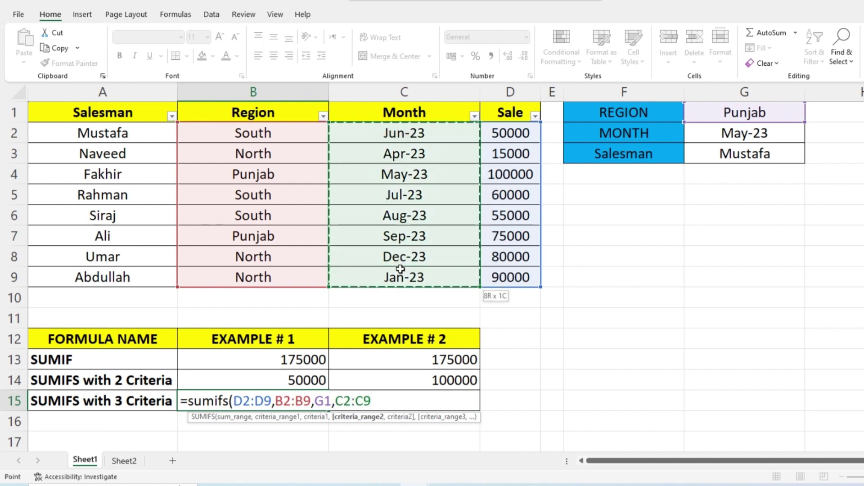
pyautogui.write(',')
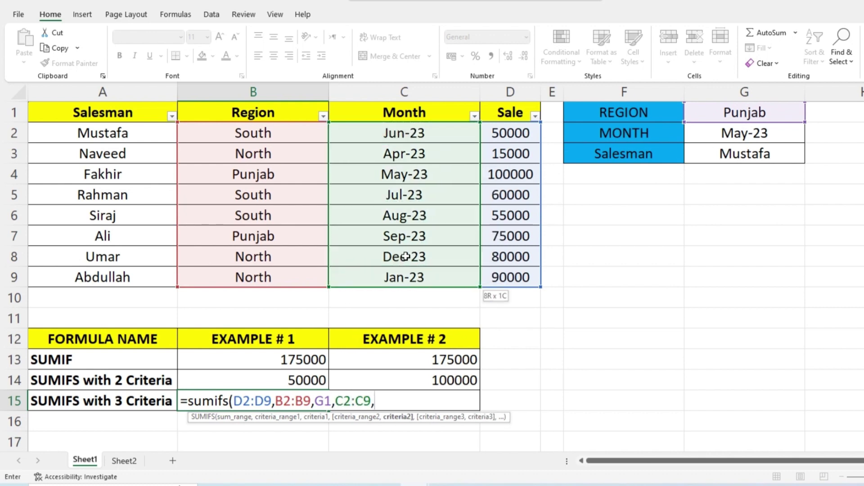
pyautogui.click(743, 131)
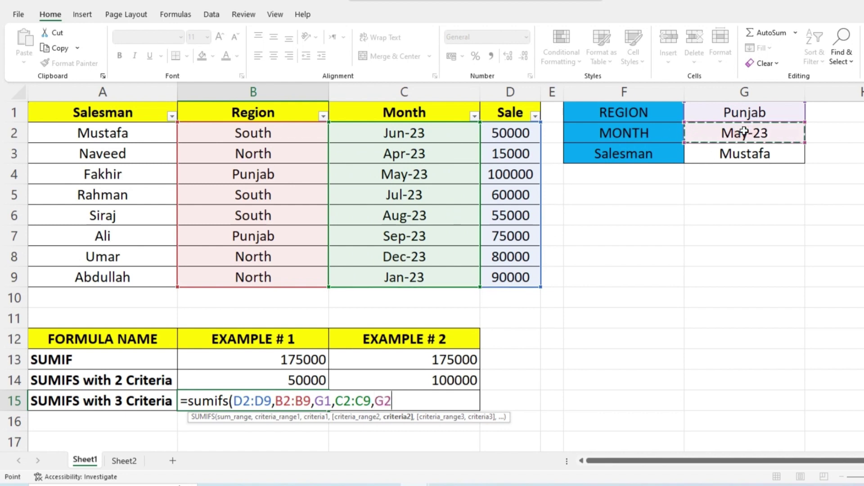
pyautogui.write(',')
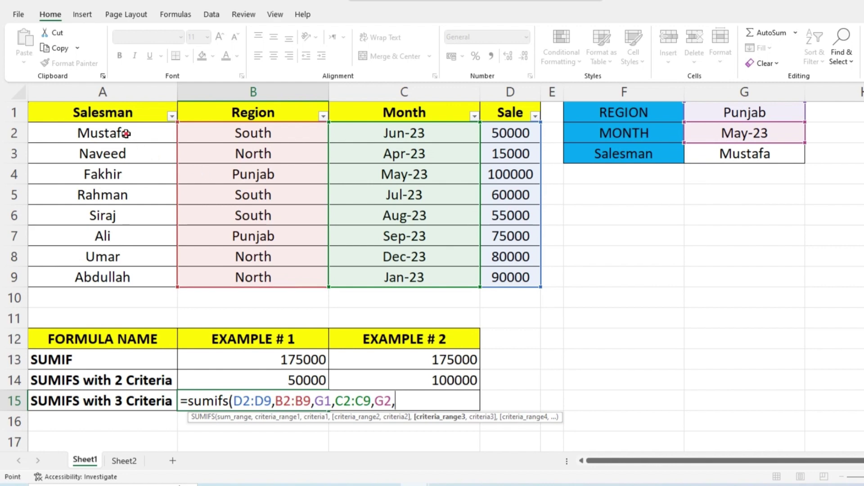
pyautogui.moveTo(126, 133); pyautogui.dragTo(126, 276)
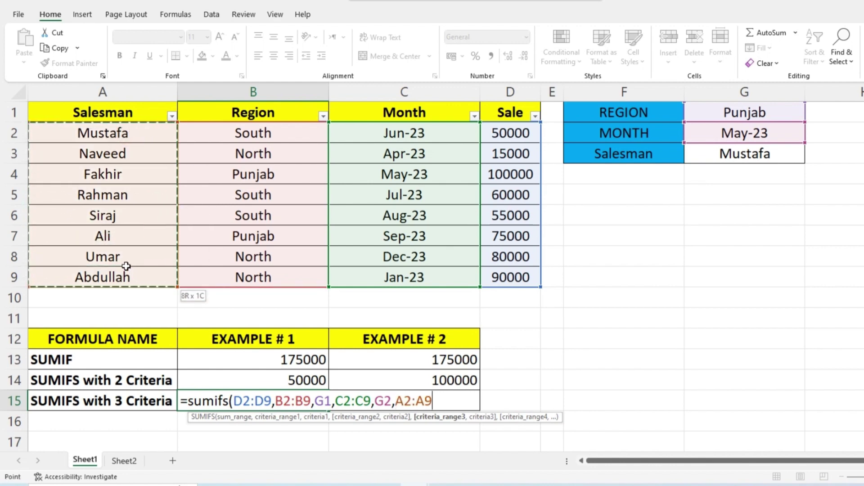
pyautogui.write(',')
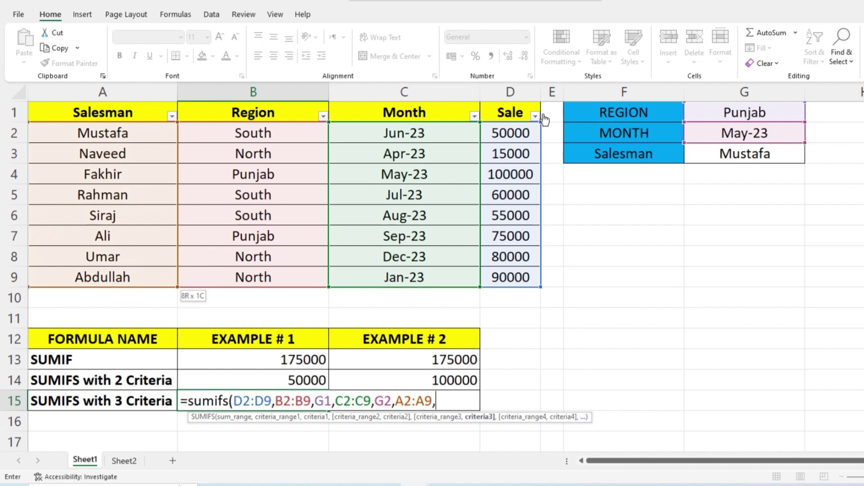
# Complete the formula with G3 as the salesman criterion and commit it, returning 0
pyautogui.click(746, 156)
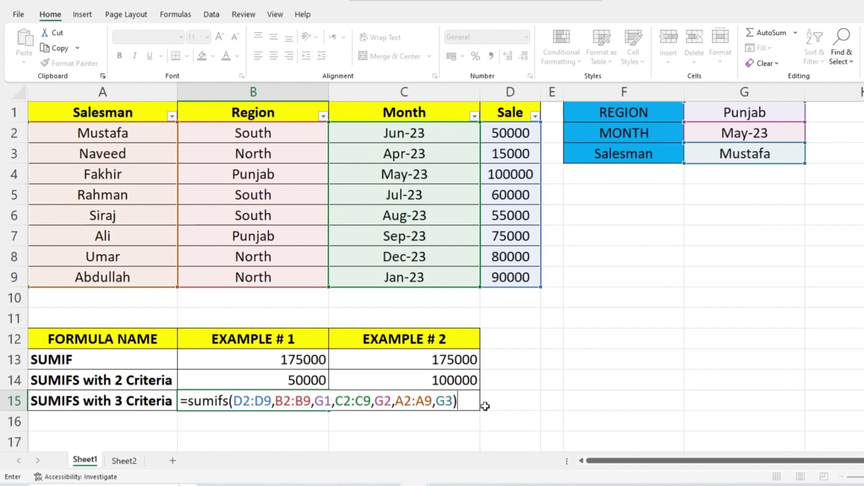
pyautogui.press('Return')
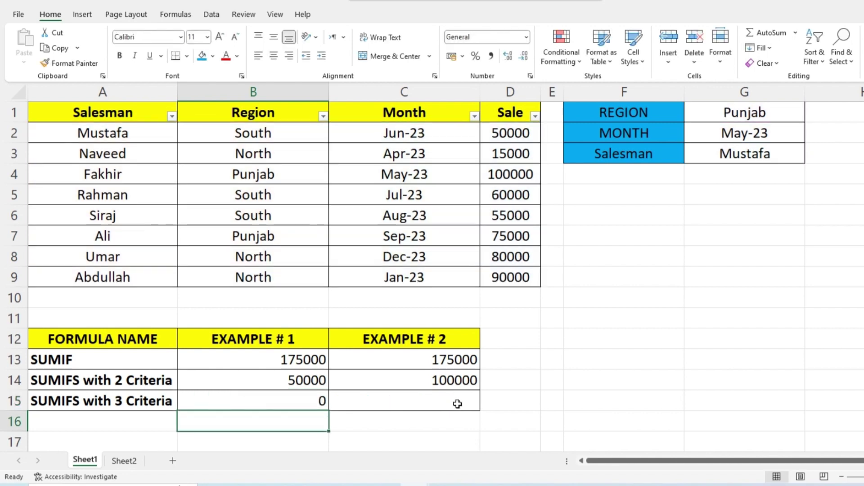
pyautogui.click(258, 400)
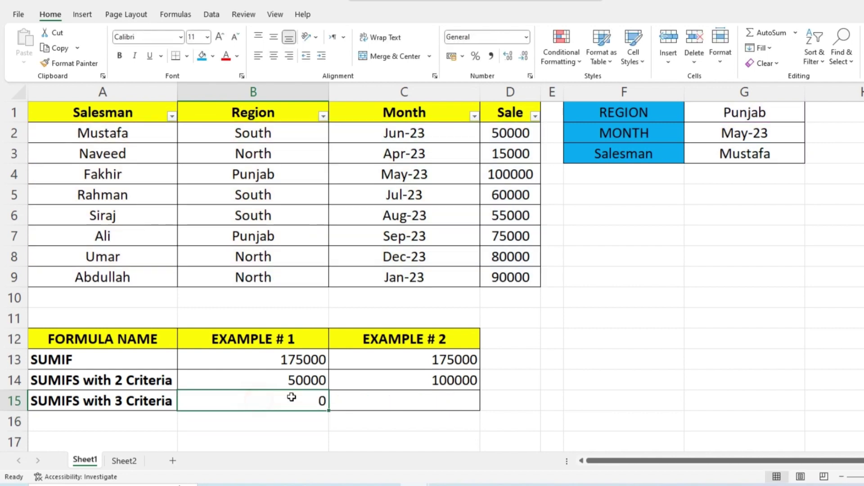
# Review the region, month and salesman criteria in G1, G2 and G3
pyautogui.click(771, 113)
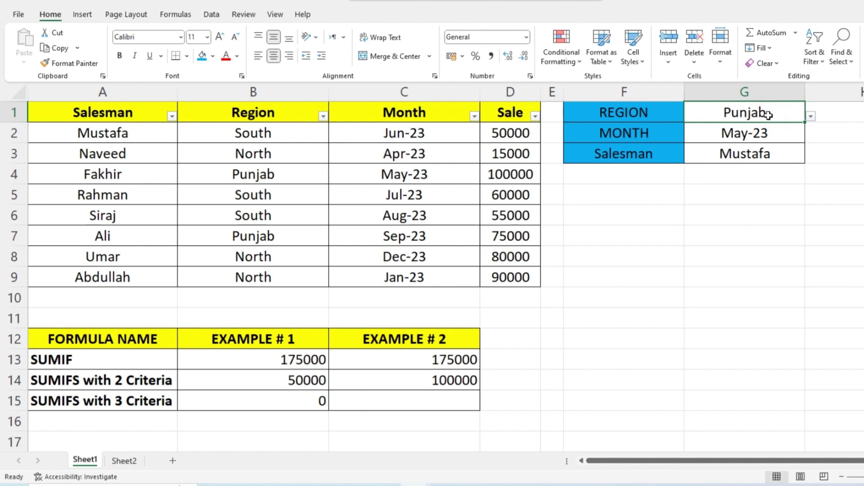
pyautogui.click(768, 133)
pyautogui.click(770, 154)
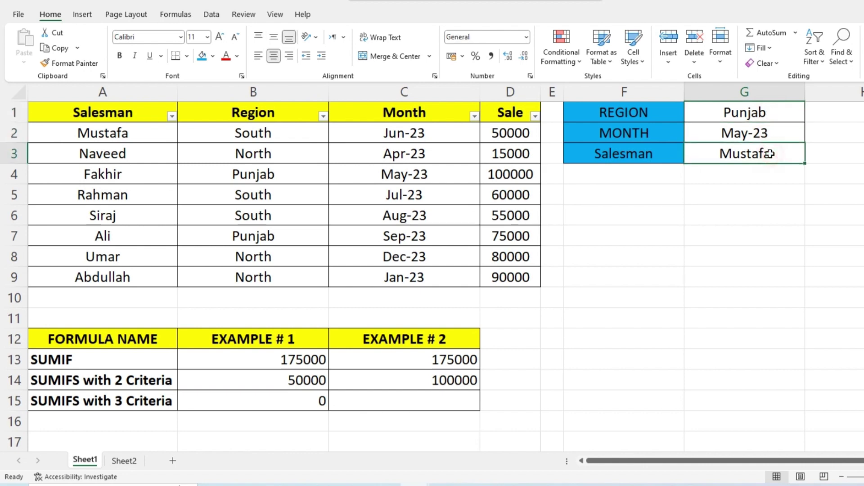
pyautogui.click(318, 403)
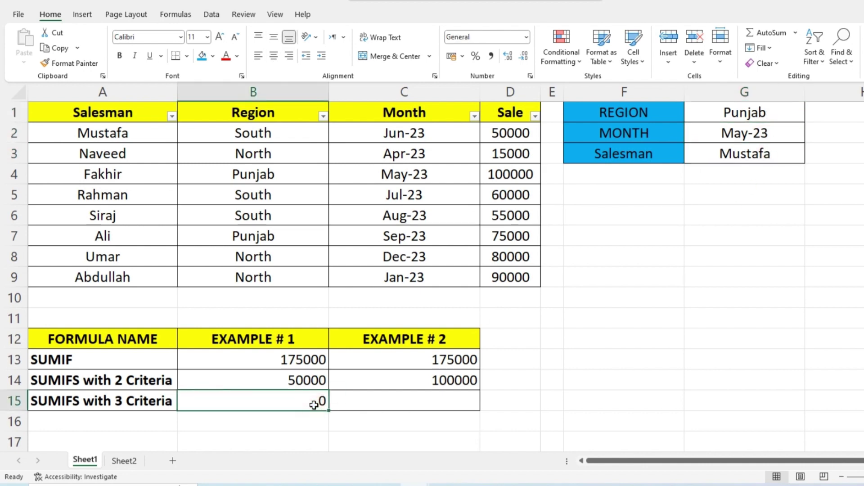
pyautogui.click(323, 116)
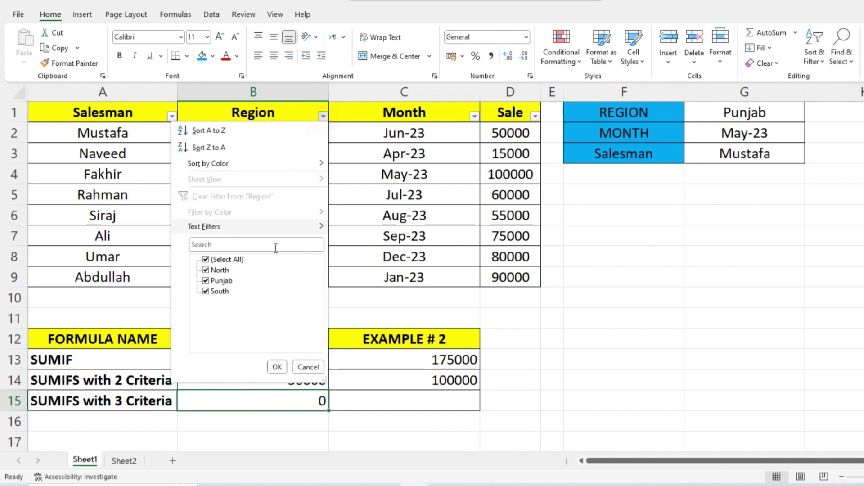
pyautogui.click(224, 260)
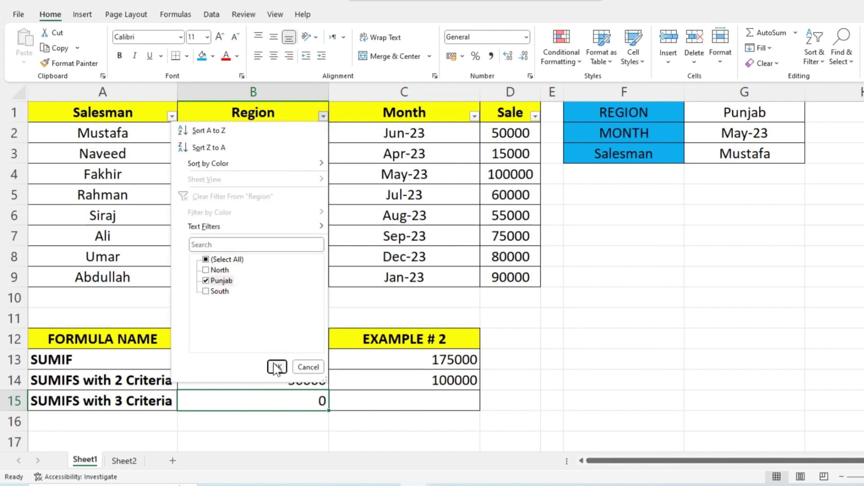
pyautogui.click(277, 366)
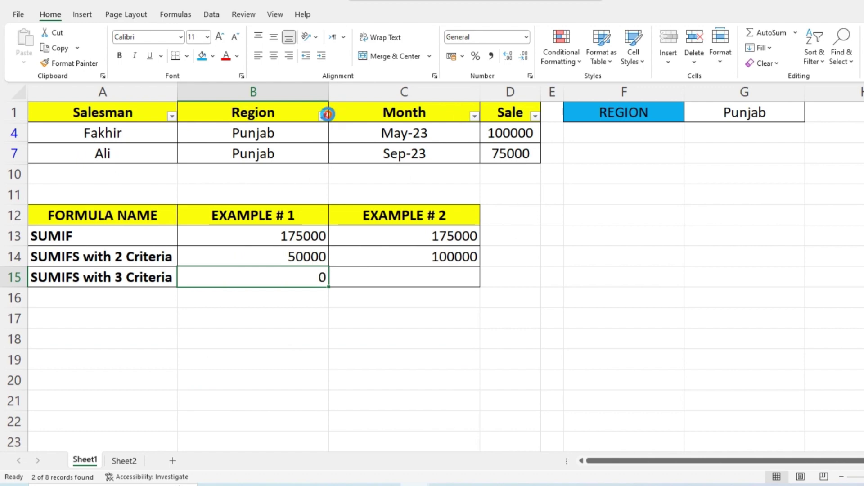
pyautogui.click(323, 116)
pyautogui.click(220, 255)
pyautogui.click(277, 366)
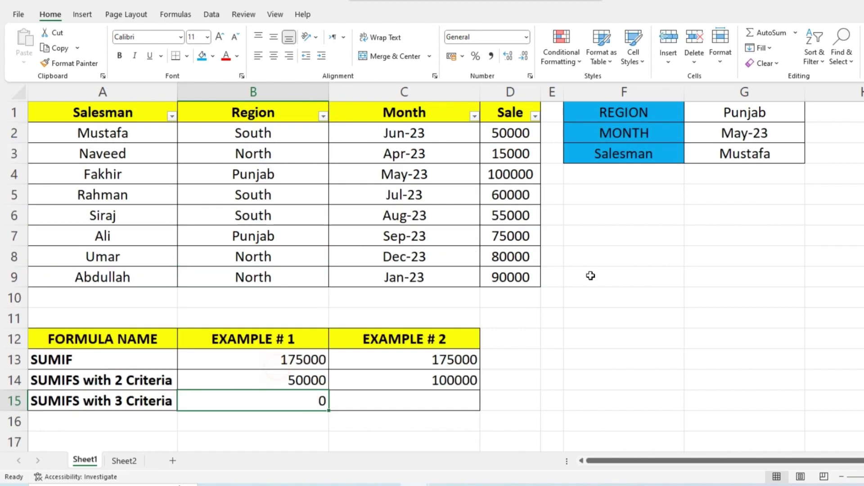
pyautogui.click(747, 137)
pyautogui.click(323, 116)
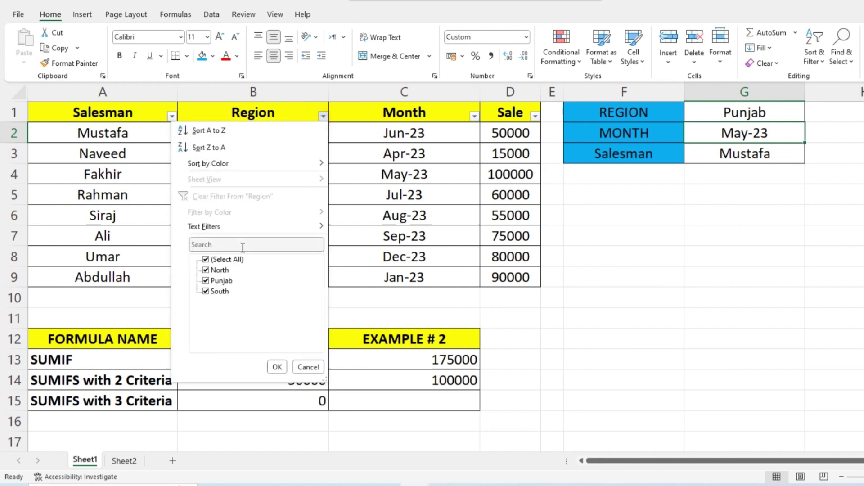
pyautogui.click(227, 259)
pyautogui.click(221, 280)
pyautogui.click(277, 366)
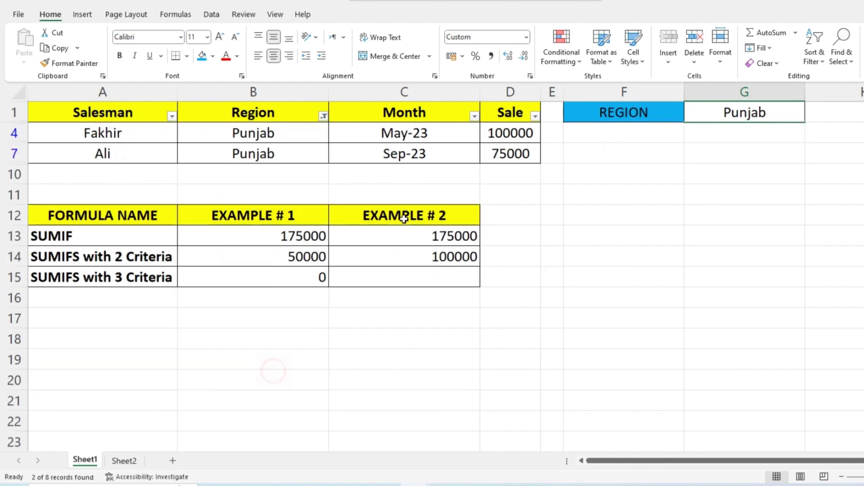
pyautogui.click(475, 116)
pyautogui.click(357, 260)
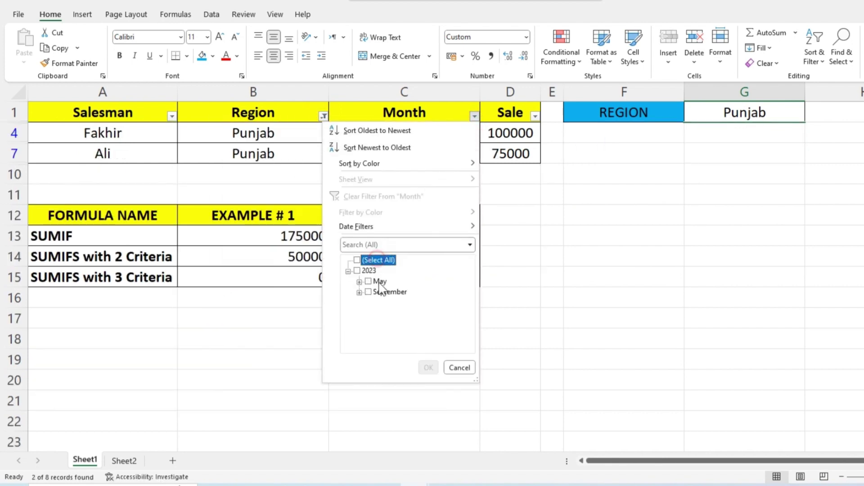
pyautogui.click(368, 281)
pyautogui.click(428, 367)
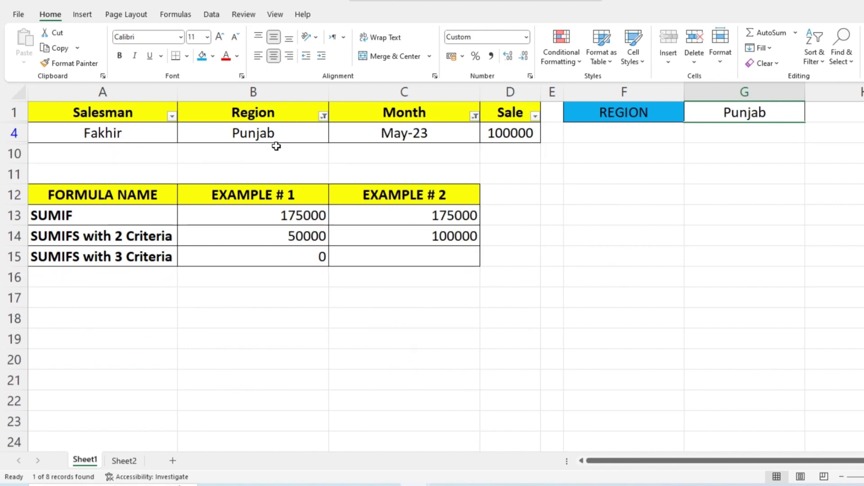
pyautogui.click(109, 132)
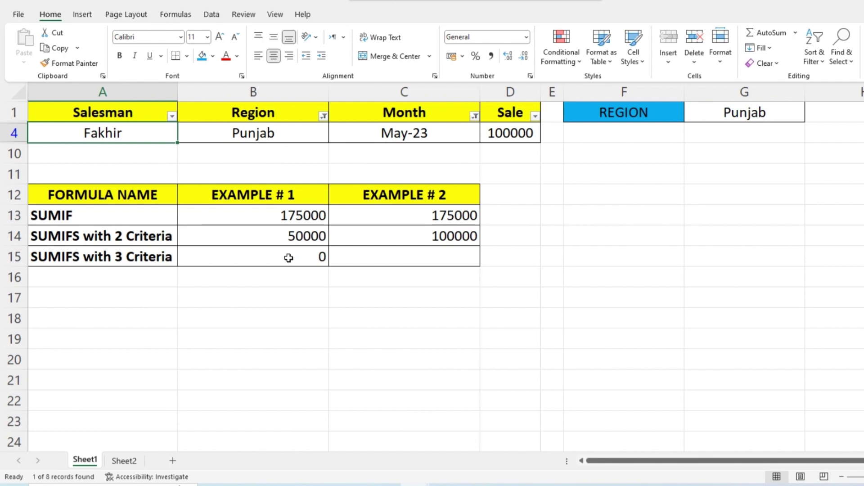
pyautogui.click(324, 117)
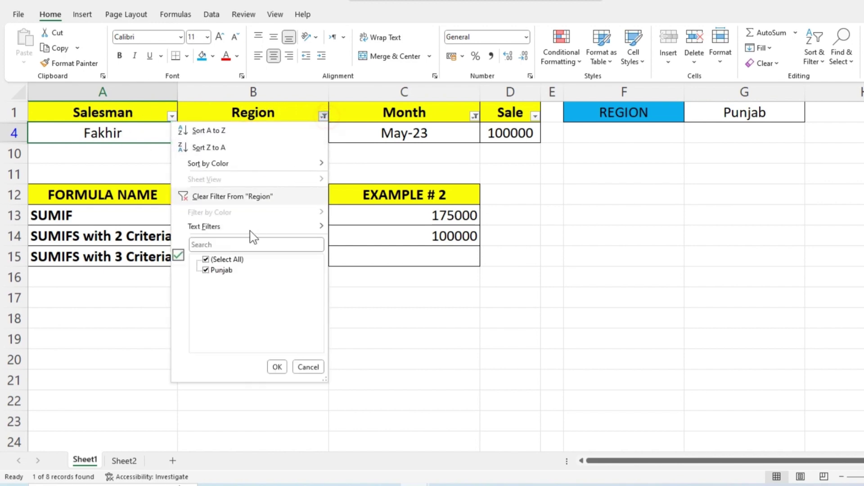
pyautogui.click(276, 365)
pyautogui.click(475, 116)
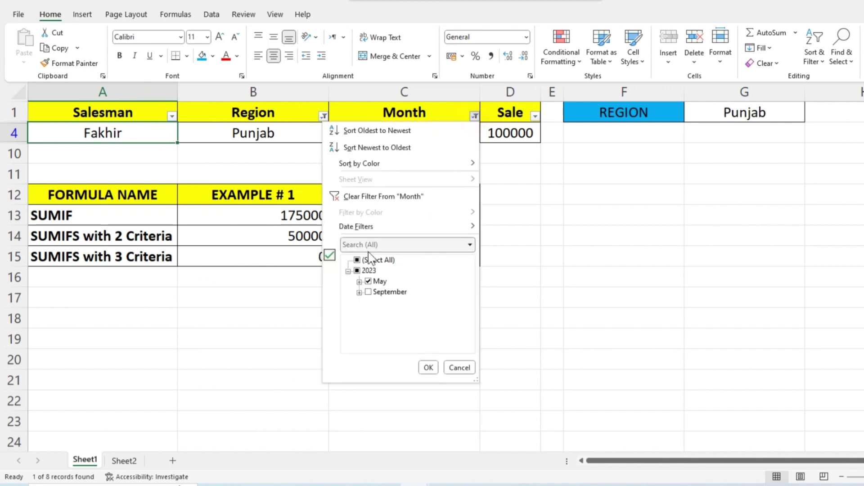
pyautogui.click(364, 257)
pyautogui.click(428, 366)
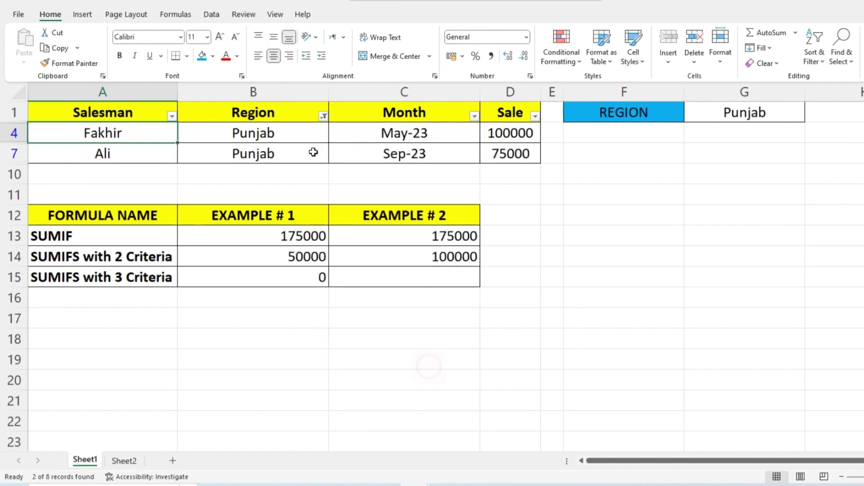
pyautogui.click(324, 116)
pyautogui.click(211, 255)
# Enter the row 4 salesman's name in G3 so B15's SUMIFS returns 100000
pyautogui.click(276, 366)
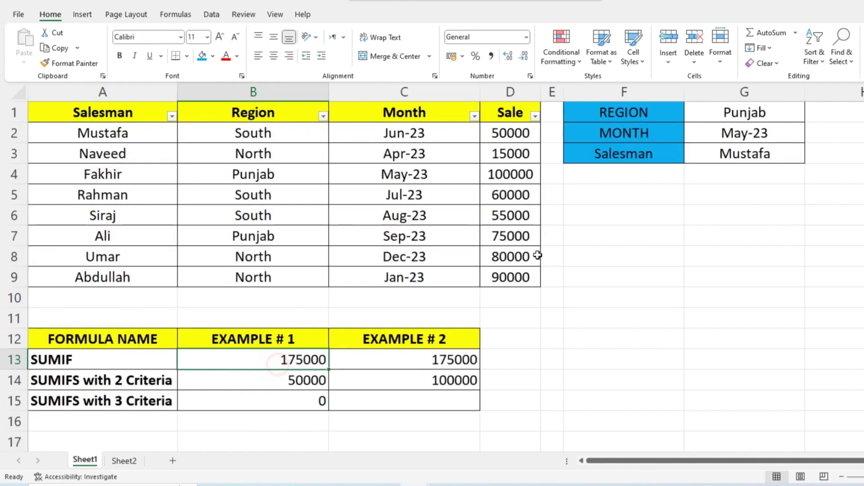
pyautogui.click(760, 154)
pyautogui.write('F')
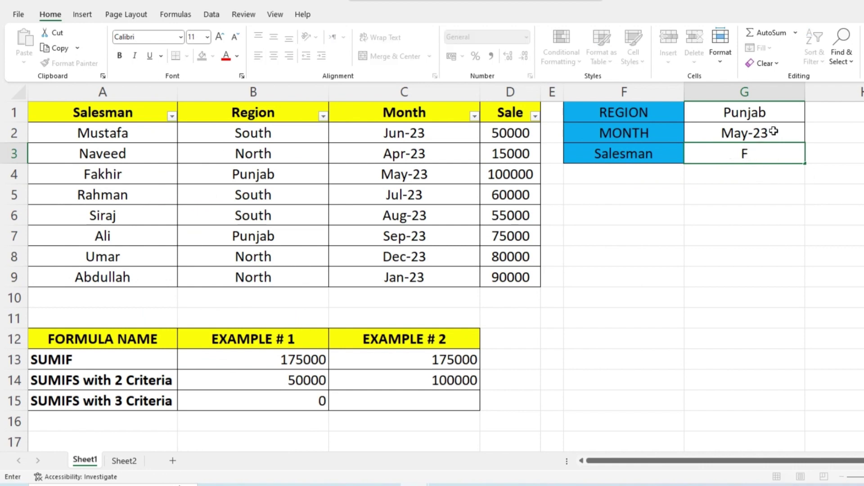
pyautogui.write('akhir')
pyautogui.press('Return')
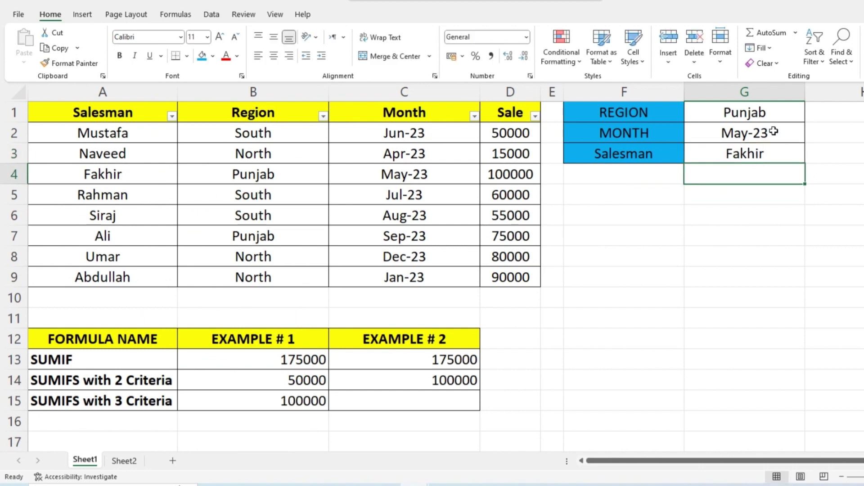
pyautogui.click(288, 406)
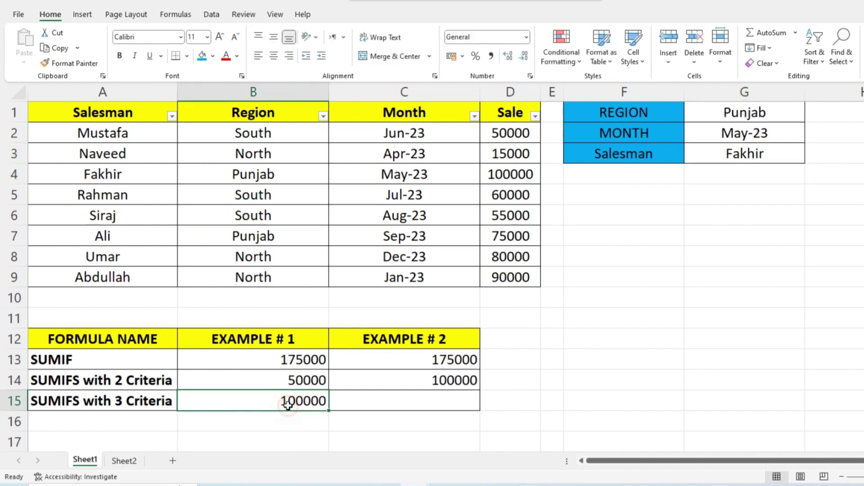
pyautogui.click(768, 110)
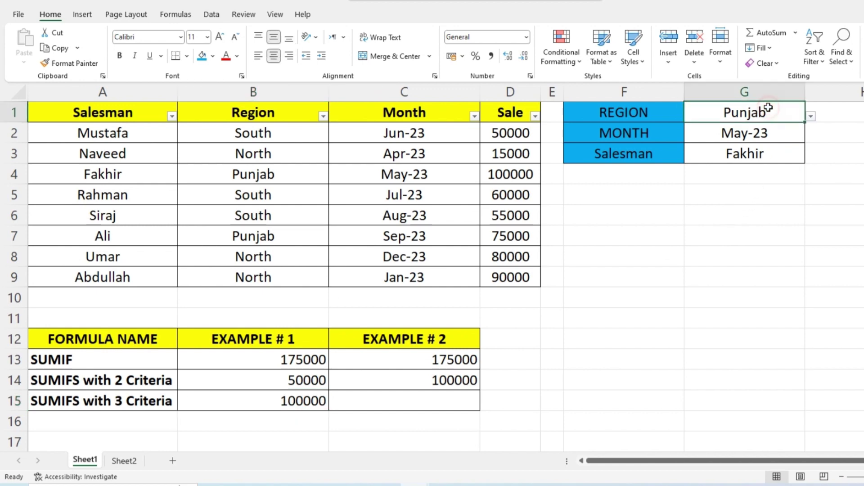
pyautogui.click(763, 136)
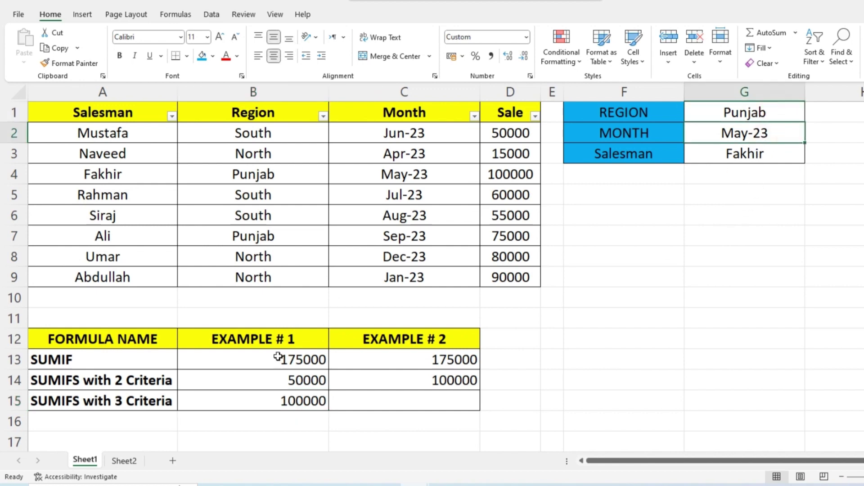